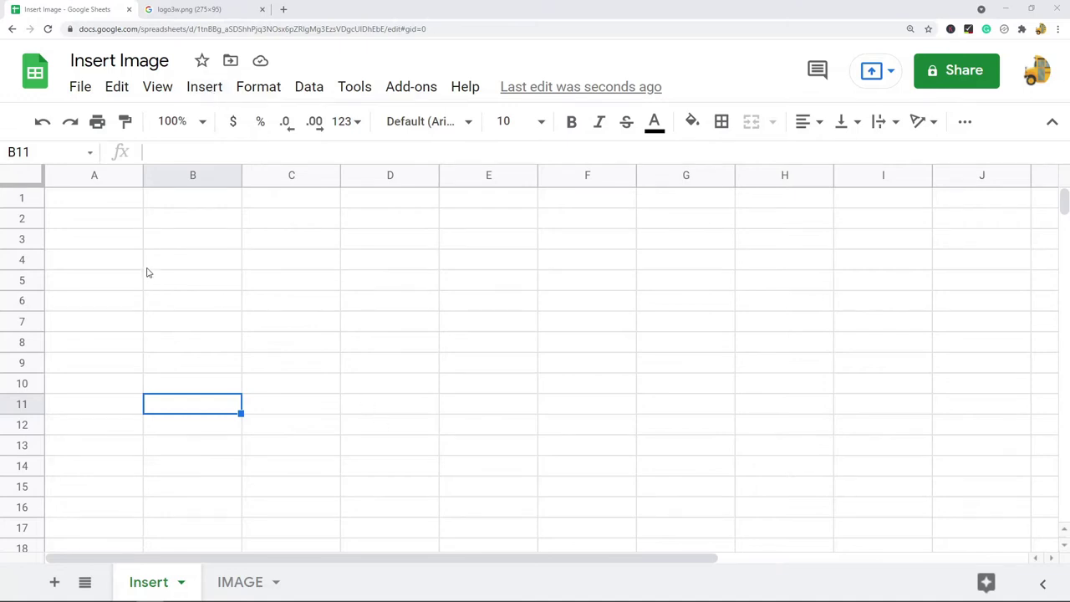
Select cell A1 and bring up the Insert > Image options for in-cell or over-cells placement
{"action": "left_click", "coordinate": [86, 201]}
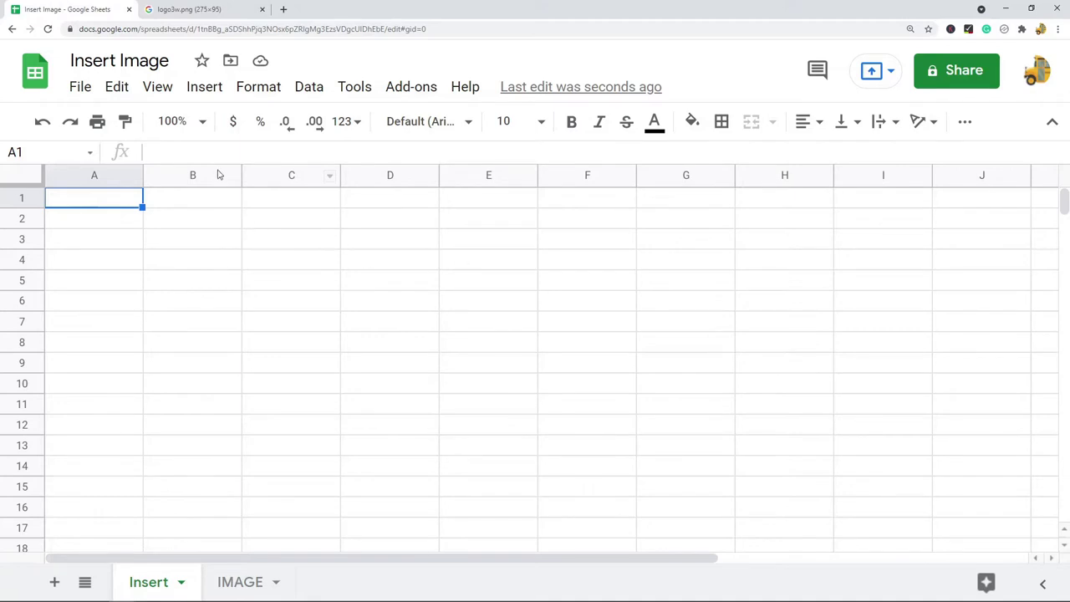
{"action": "left_click", "coordinate": [209, 93]}
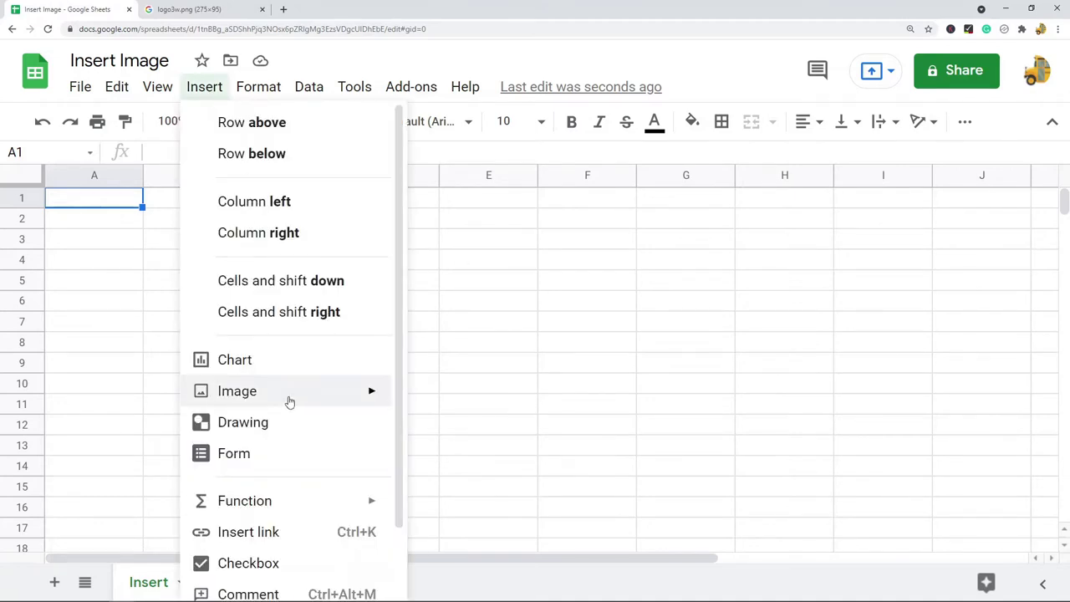
{"action": "mouse_move", "coordinate": [288, 402]}
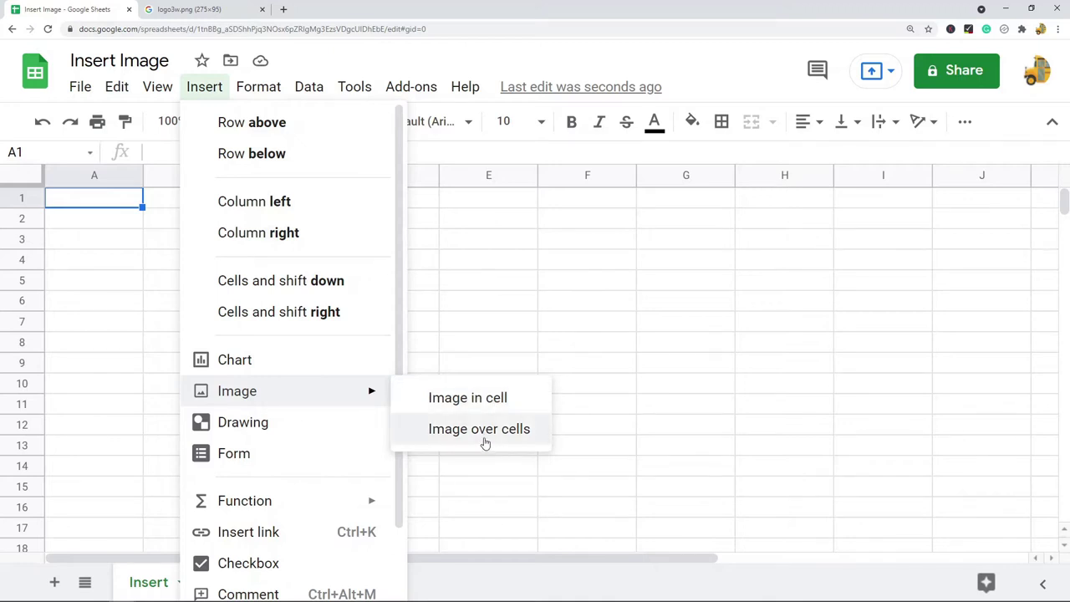
Open the Image in cell dialog and browse its Upload, Camera, By URL, Photos and Drive tabs
{"action": "left_click", "coordinate": [483, 403]}
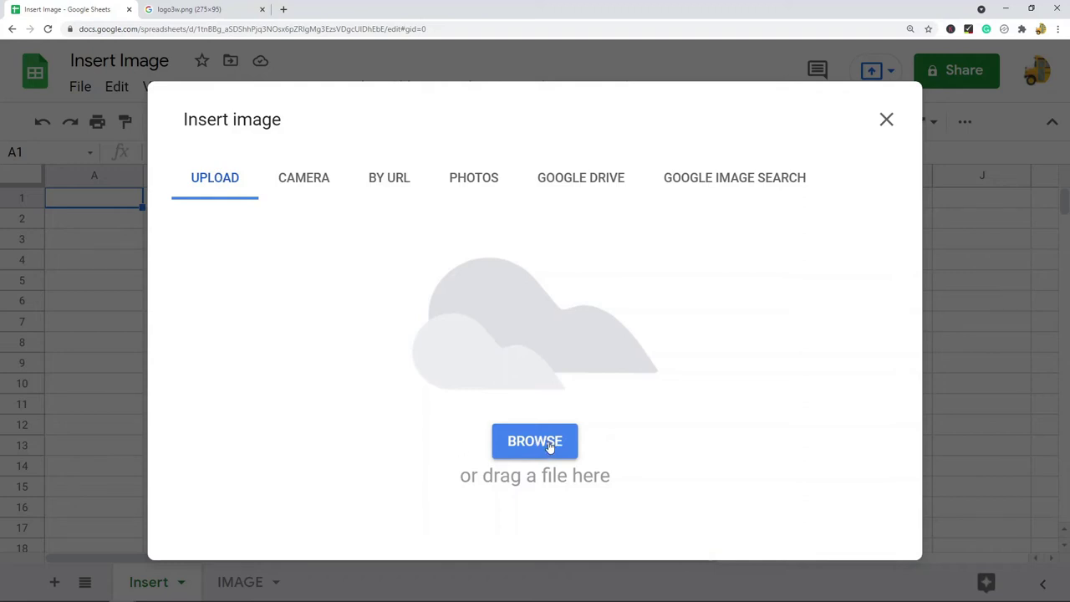
{"action": "left_click", "coordinate": [309, 183]}
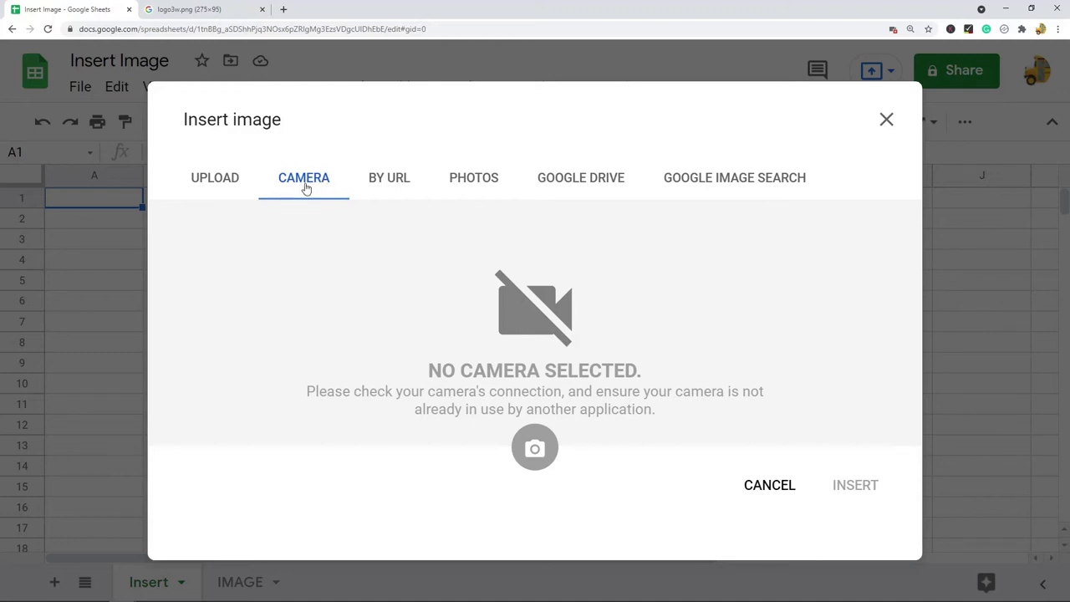
{"action": "left_click", "coordinate": [393, 179]}
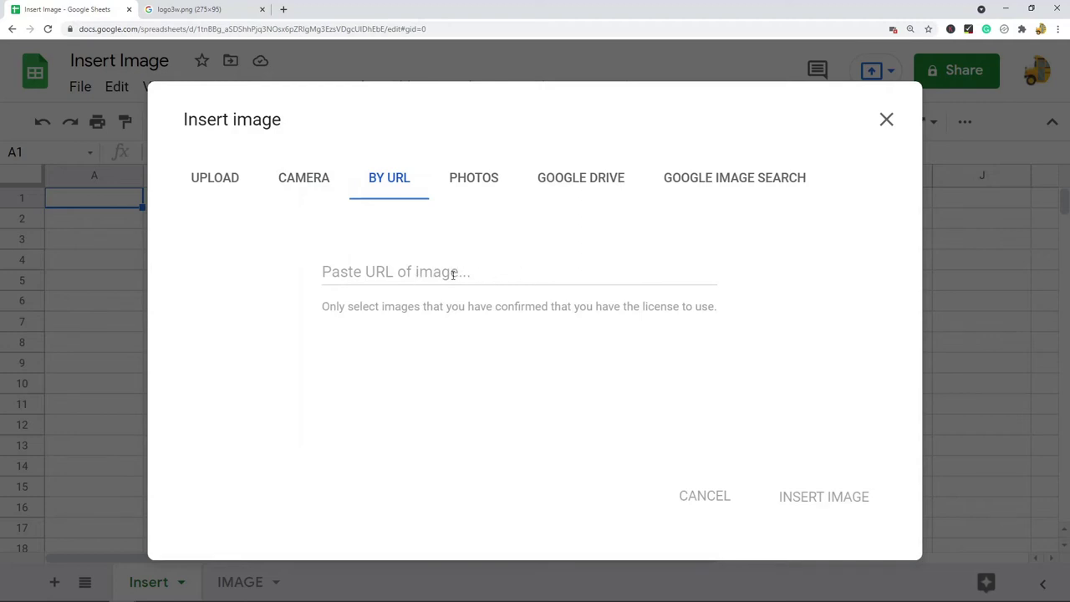
{"action": "left_click", "coordinate": [473, 184]}
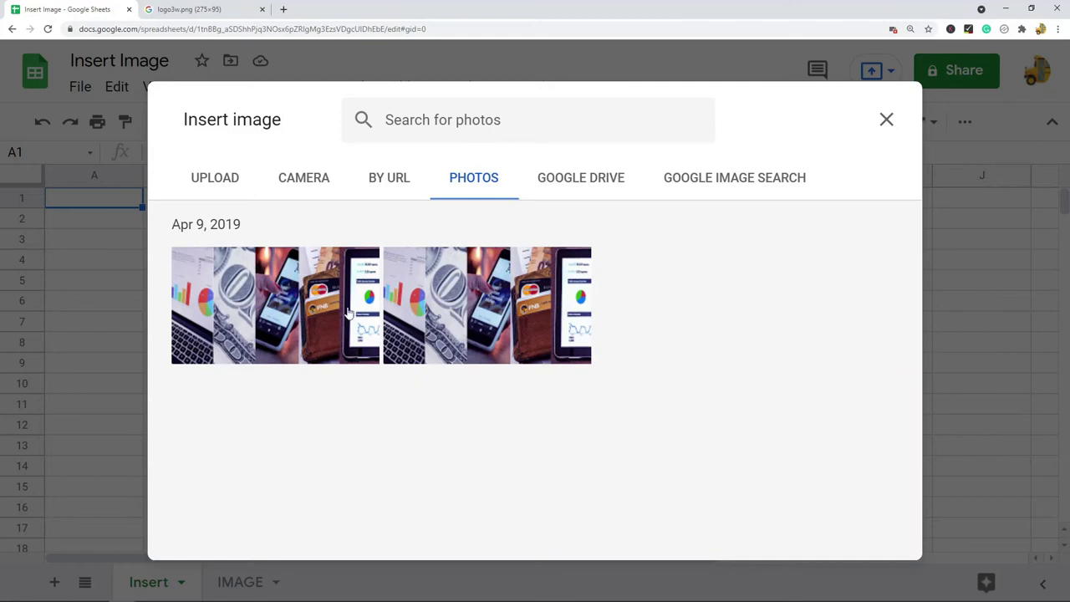
{"action": "left_click", "coordinate": [577, 184]}
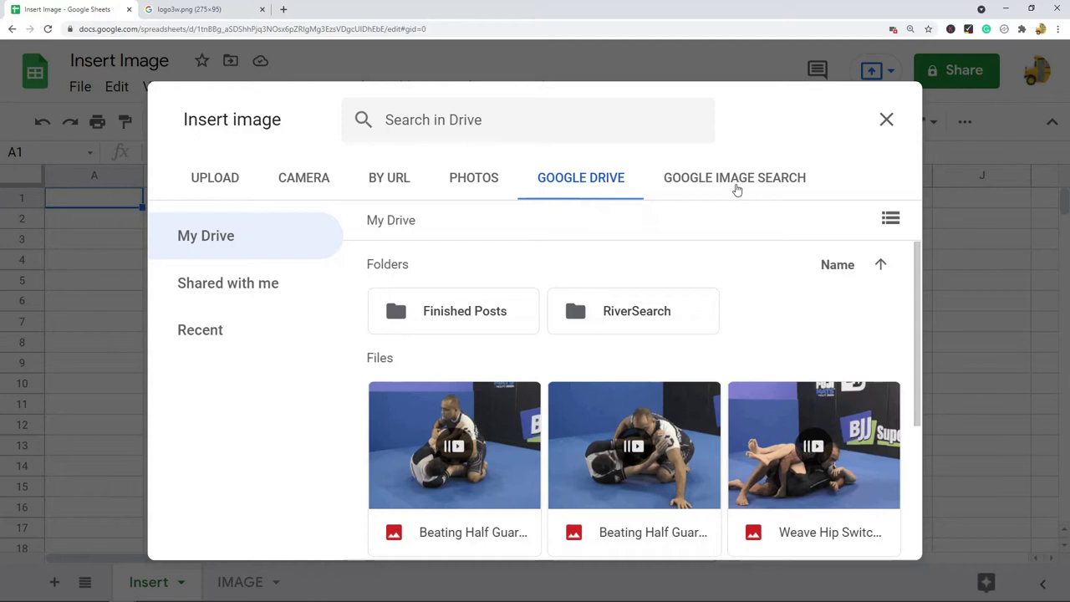
Run a Google Image Search for 'google'
{"action": "left_click", "coordinate": [724, 184]}
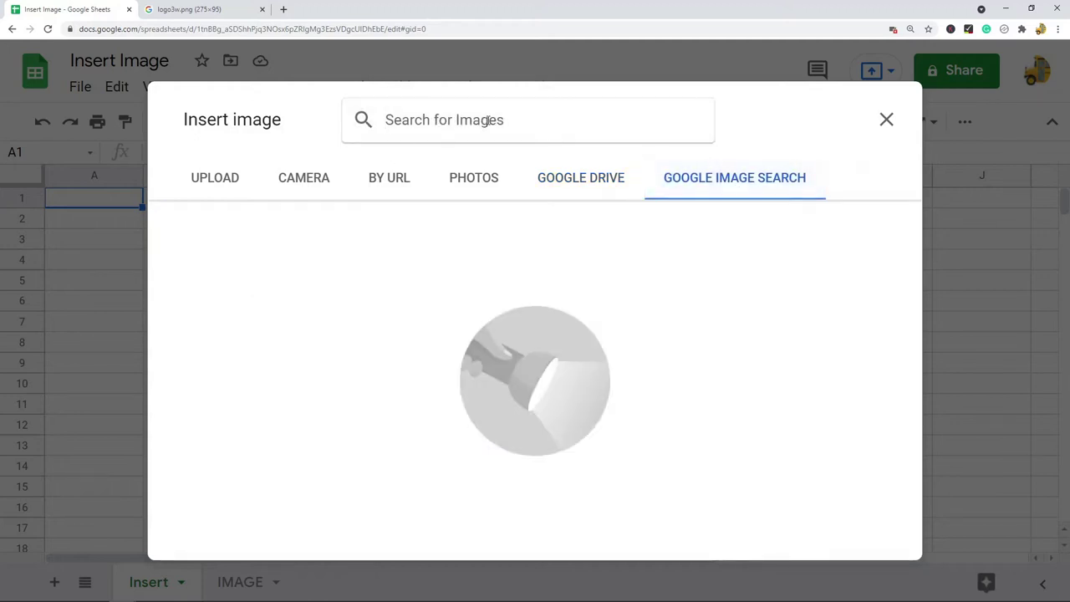
{"action": "type", "text": "google"}
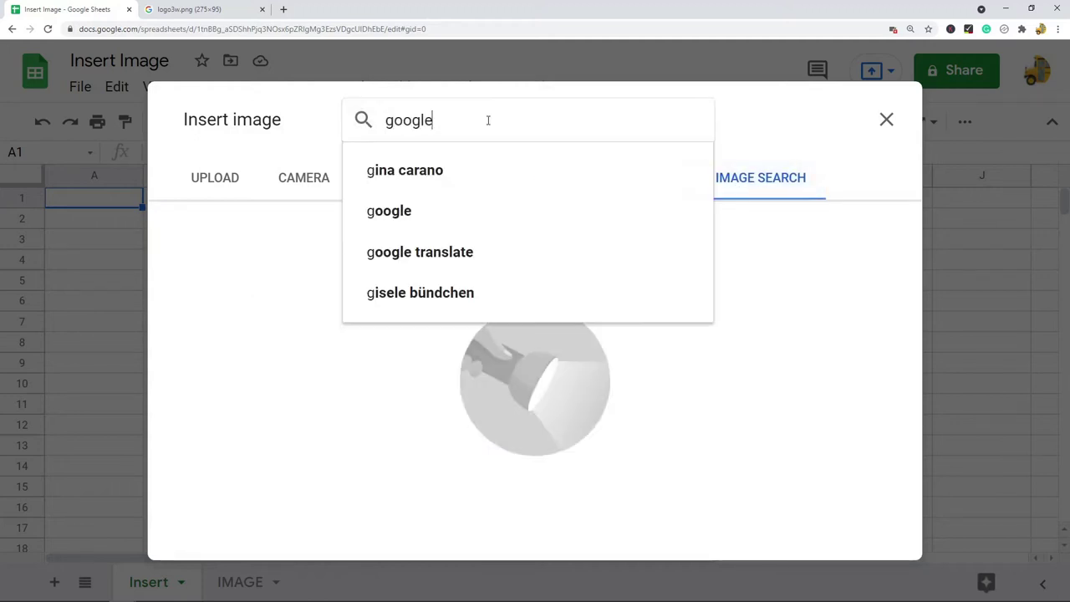
{"action": "key", "text": "Return"}
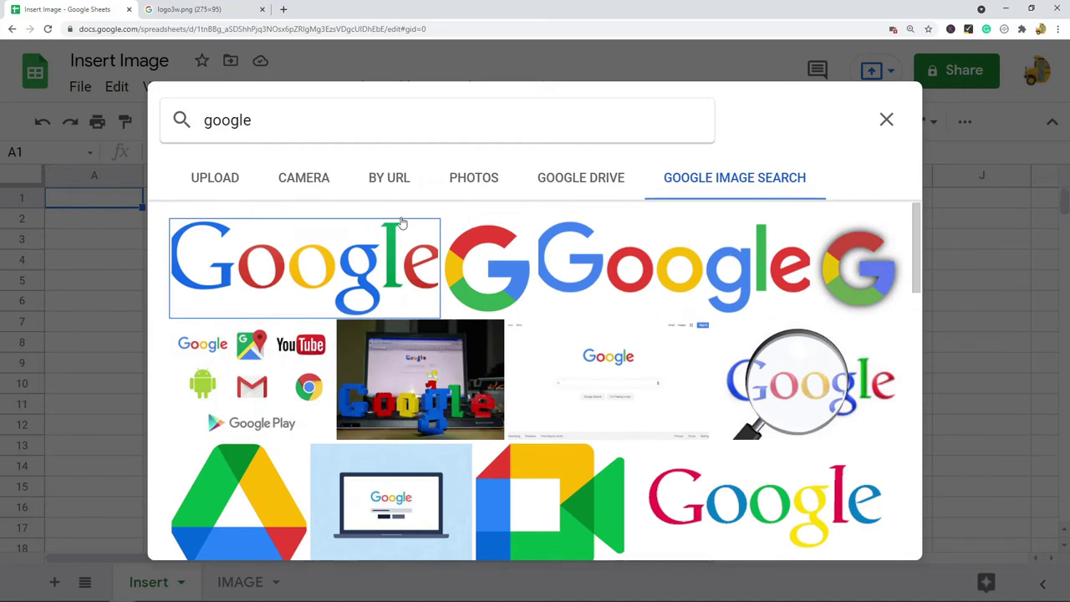
Copy the Google logo's URL from the browser tab and insert it by URL into A1
{"action": "left_click", "coordinate": [393, 185]}
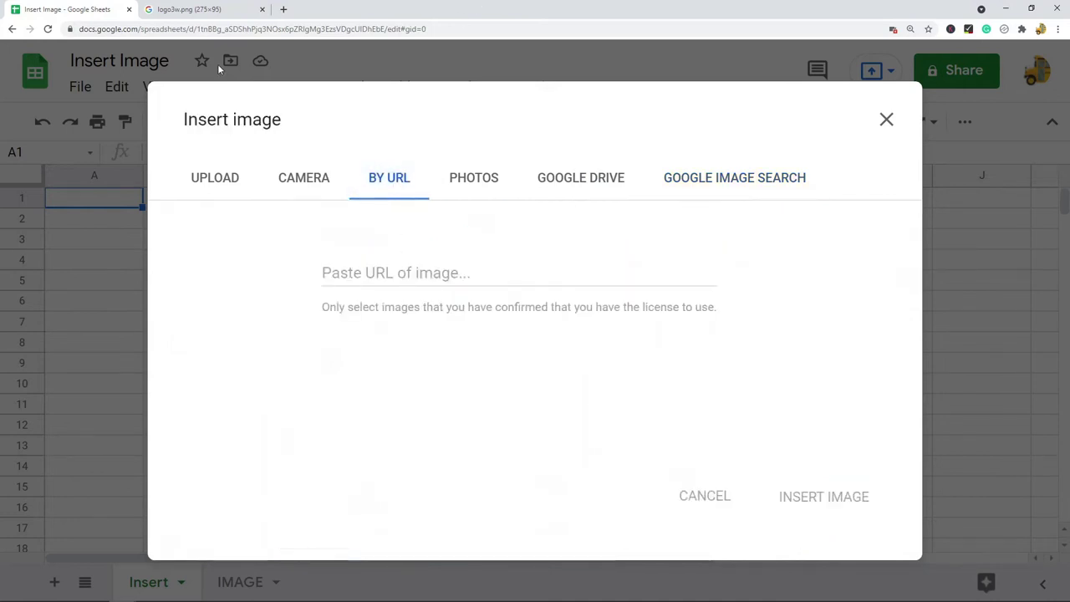
{"action": "left_click", "coordinate": [202, 10]}
{"action": "left_click", "coordinate": [228, 27]}
{"action": "key", "text": "ctrl+c"}
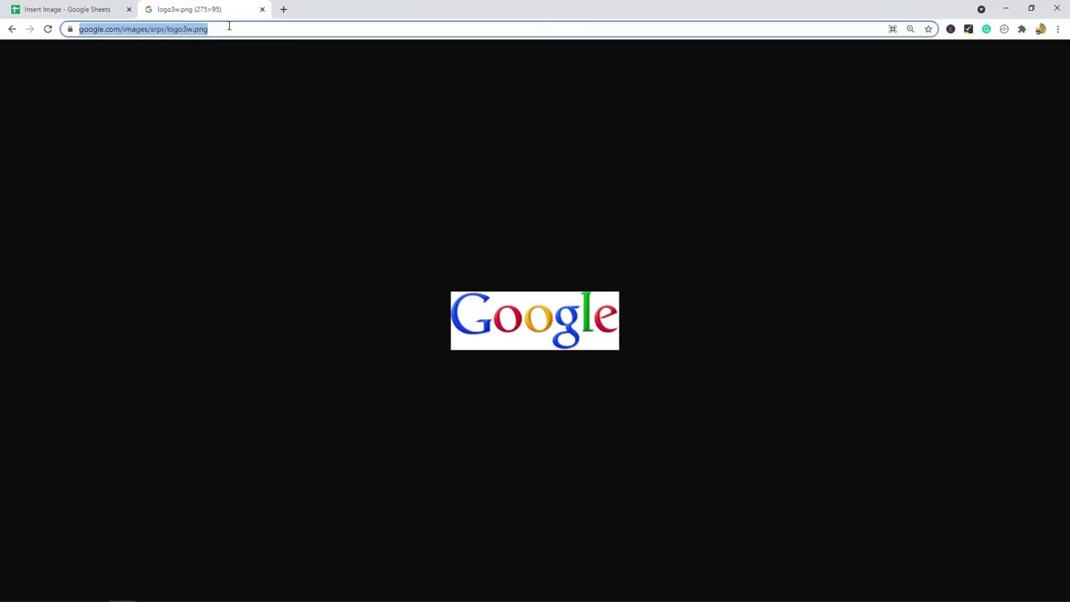
{"action": "left_click", "coordinate": [67, 9]}
{"action": "left_click", "coordinate": [443, 272]}
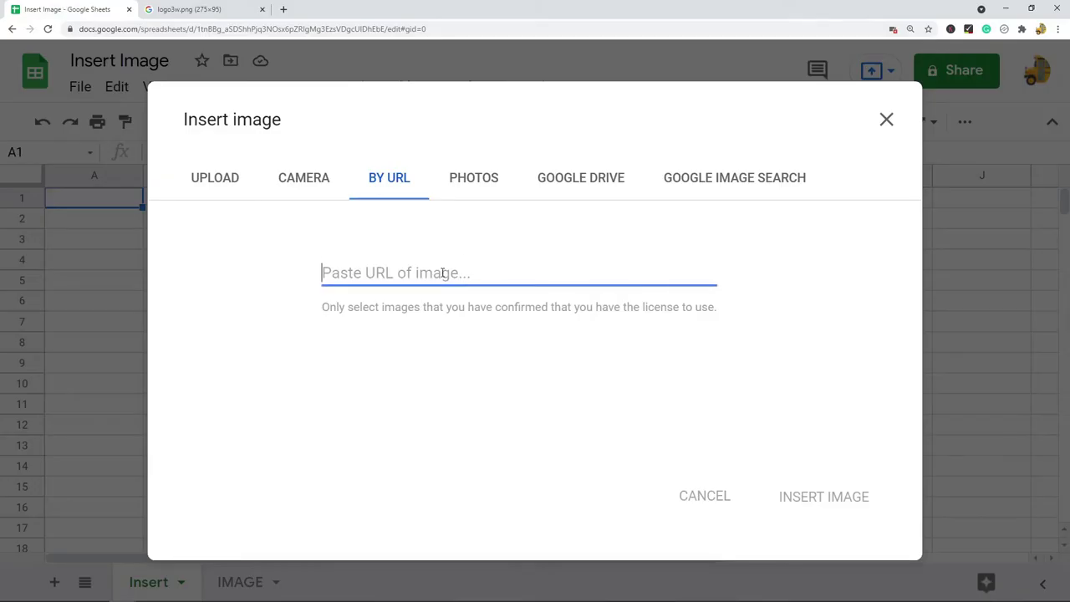
{"action": "key", "text": "ctrl+v"}
{"action": "left_click", "coordinate": [825, 498]}
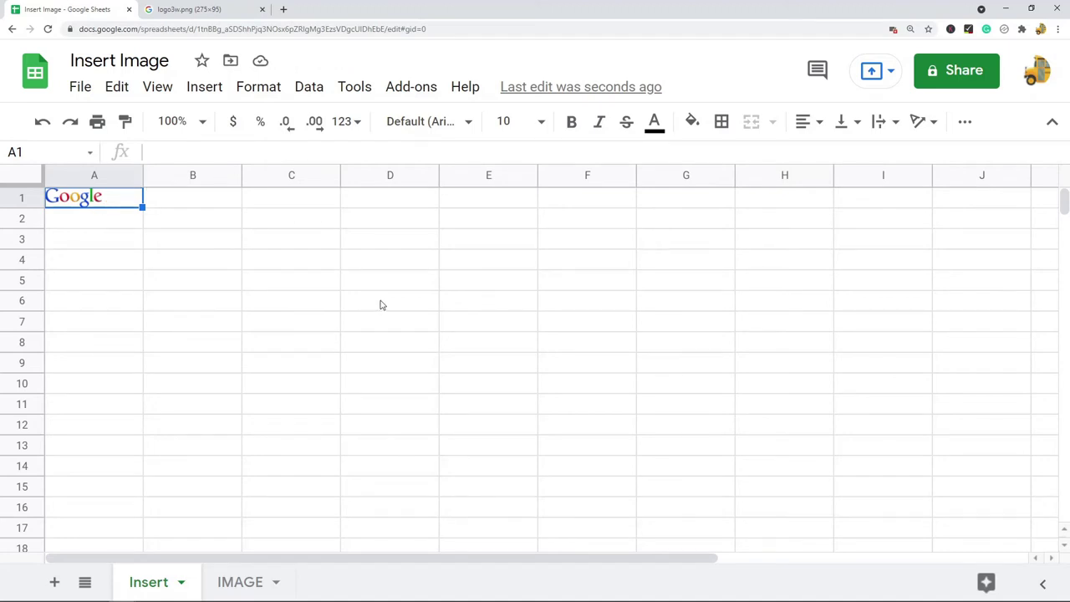
Open the IMAGE sheet and highlight the url, optional and mode arguments in A8's IMAGE() syntax
{"action": "left_click", "coordinate": [251, 581]}
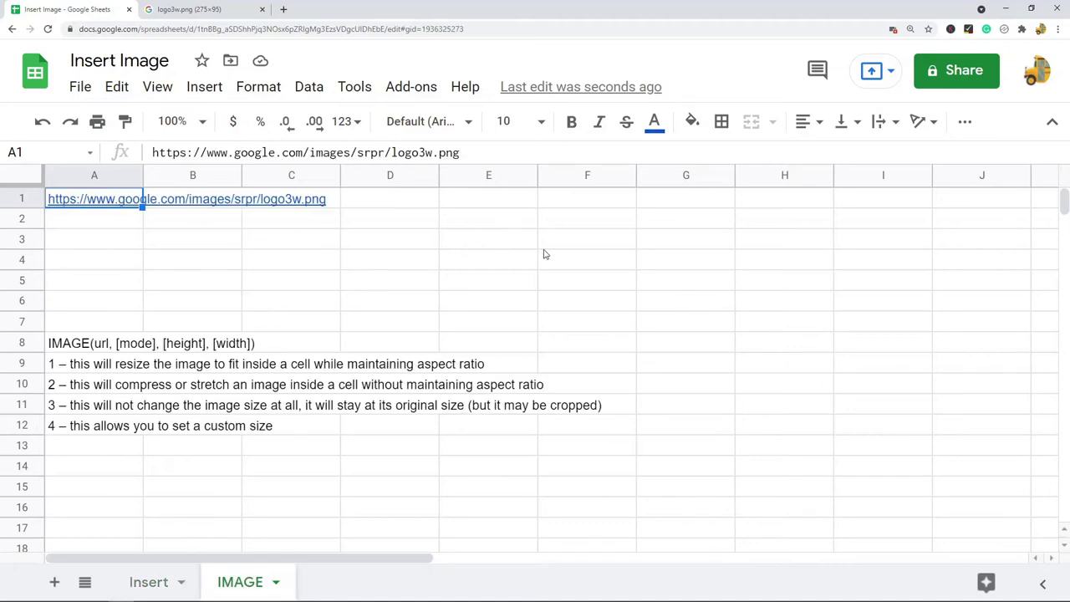
{"action": "left_click", "coordinate": [87, 349]}
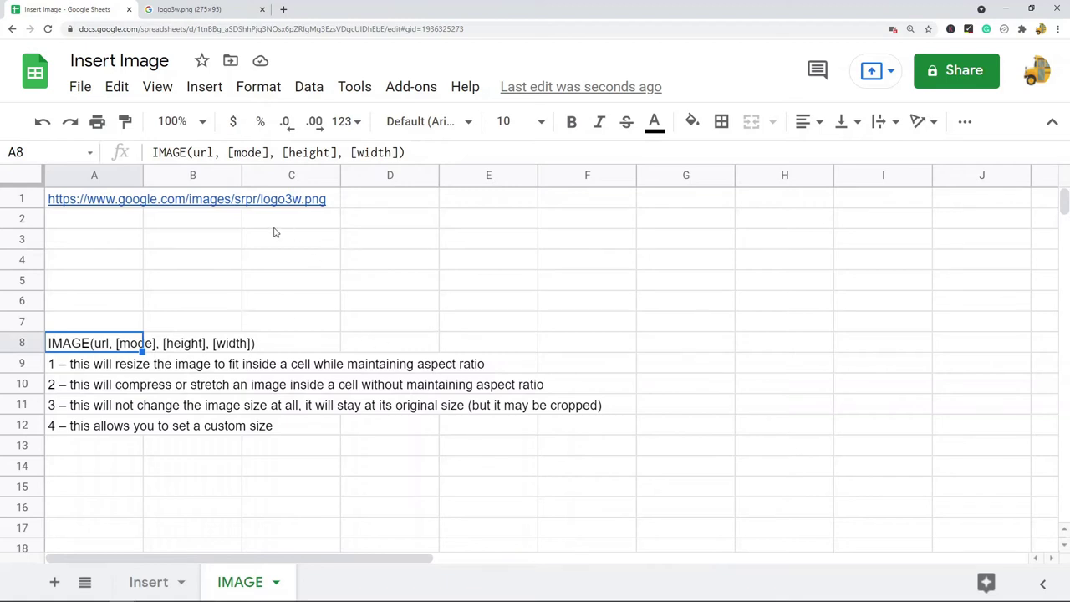
{"action": "left_click", "coordinate": [215, 152]}
{"action": "double_click", "coordinate": [205, 152]}
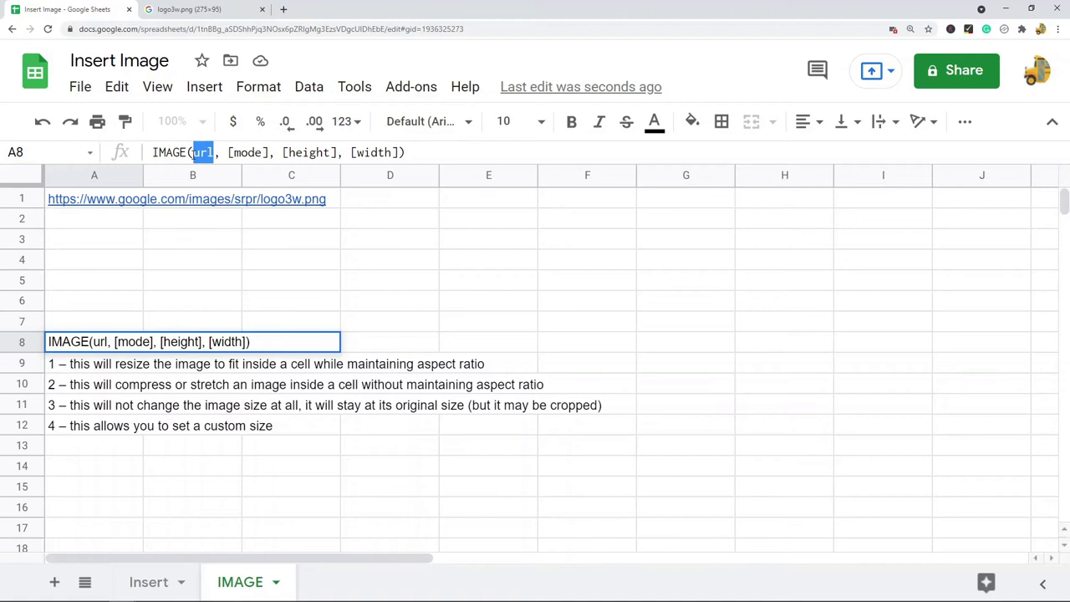
{"action": "left_click_drag", "start_coordinate": [229, 152], "coordinate": [455, 151]}
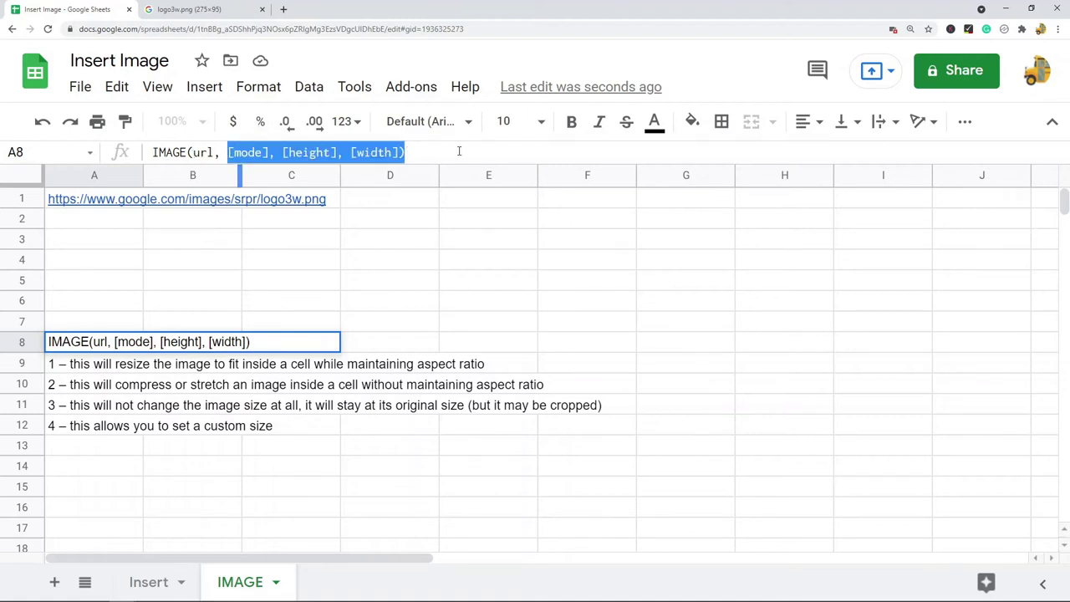
{"action": "left_click_drag", "start_coordinate": [269, 152], "coordinate": [225, 152]}
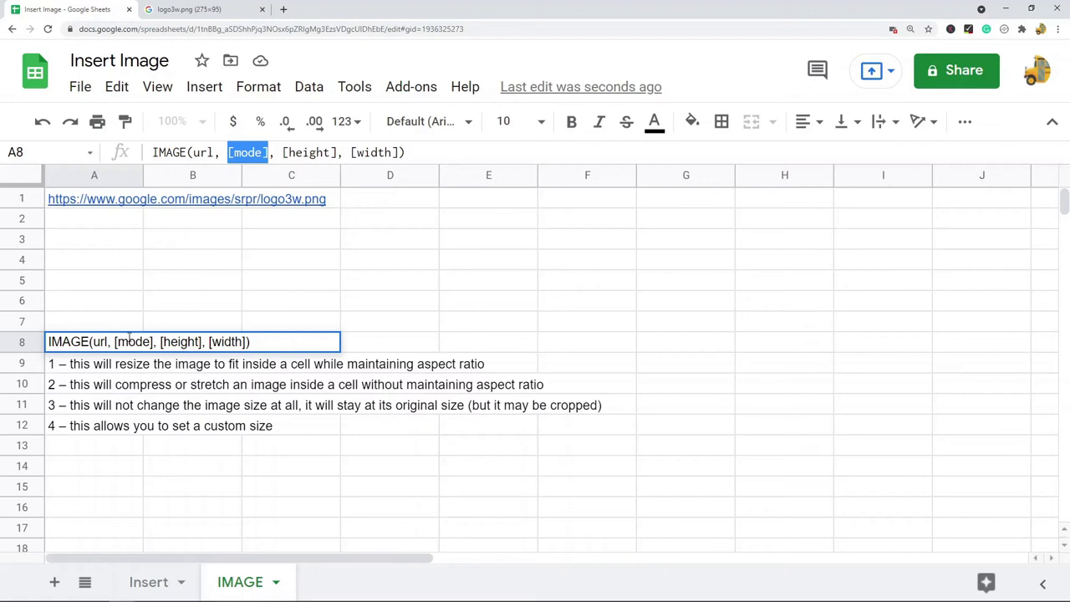
{"action": "left_click", "coordinate": [79, 366]}
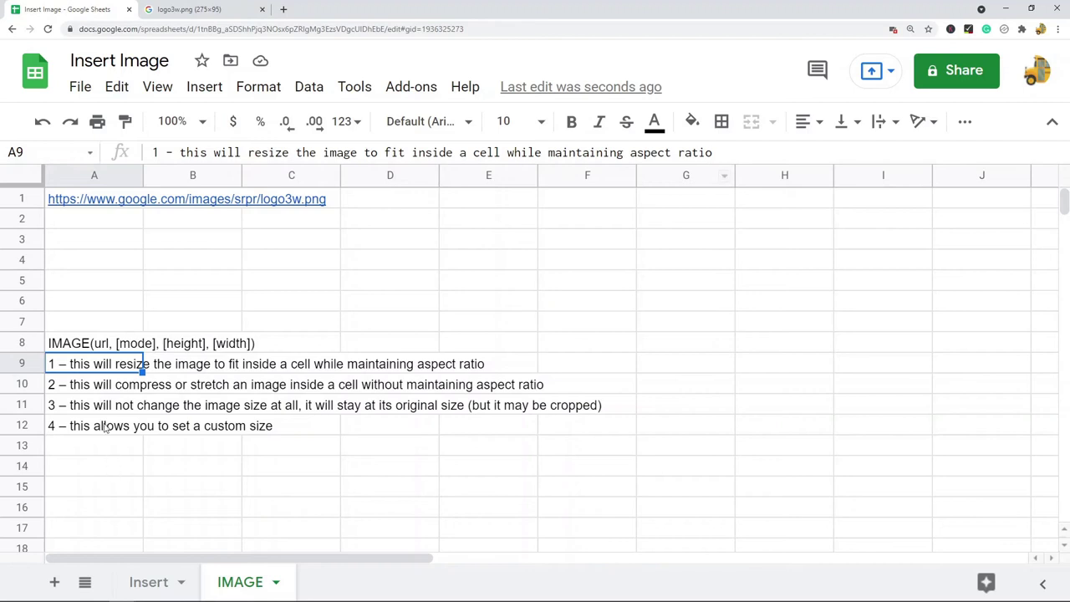
{"action": "left_click", "coordinate": [89, 389]}
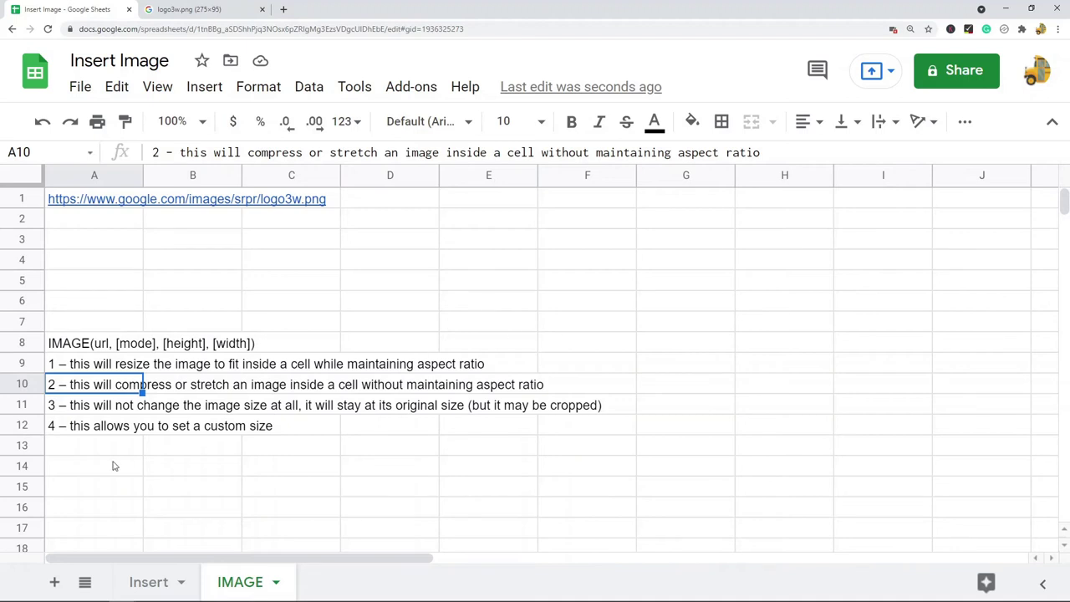
{"action": "left_click", "coordinate": [89, 409]}
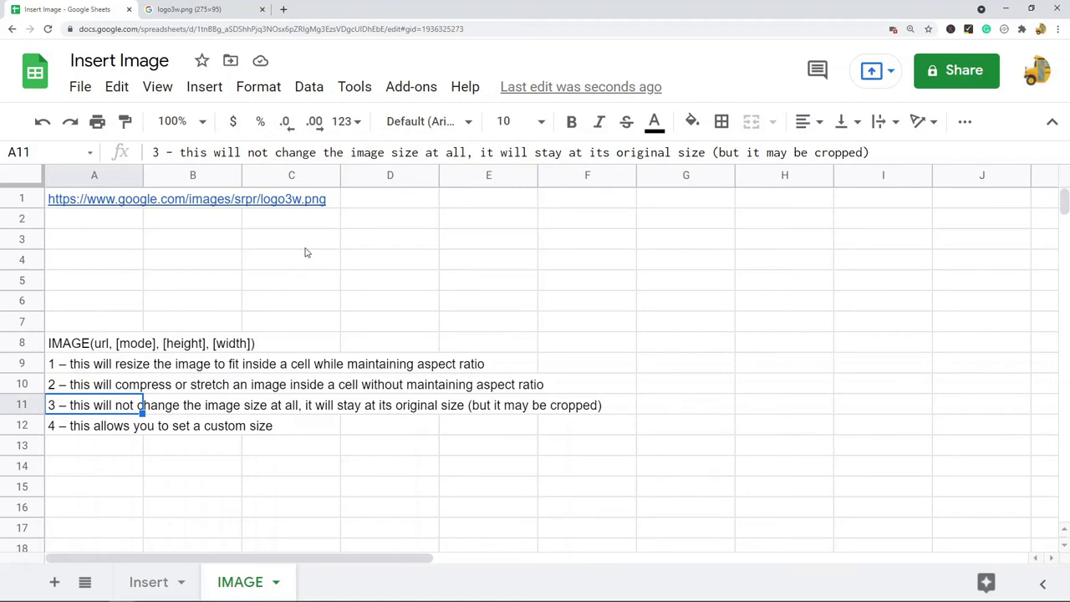
{"action": "left_click", "coordinate": [110, 431]}
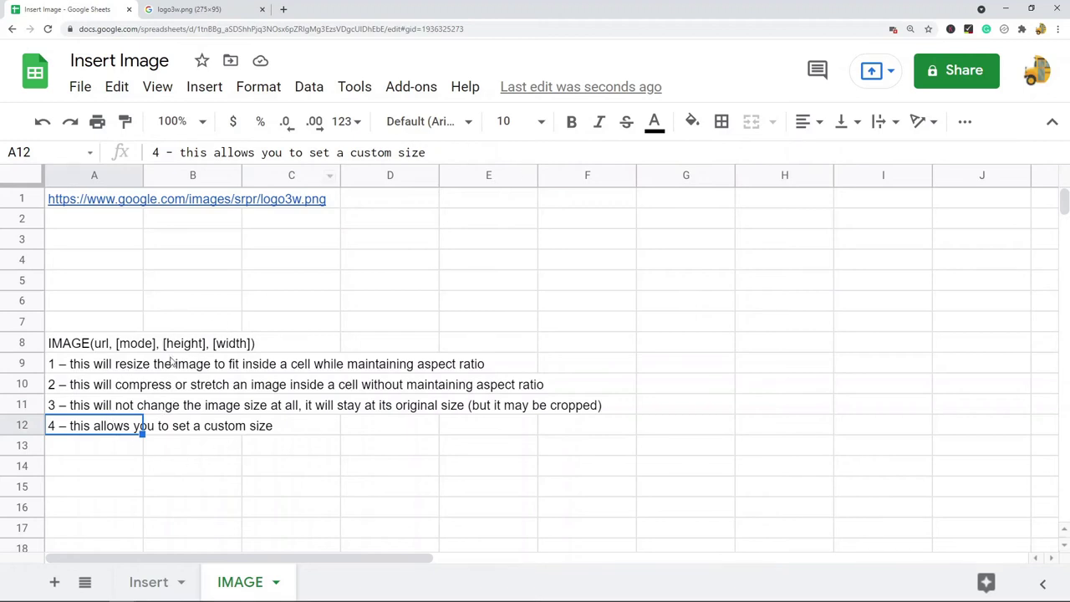
{"action": "left_click", "coordinate": [97, 350]}
{"action": "left_click_drag", "start_coordinate": [284, 152], "coordinate": [399, 152]}
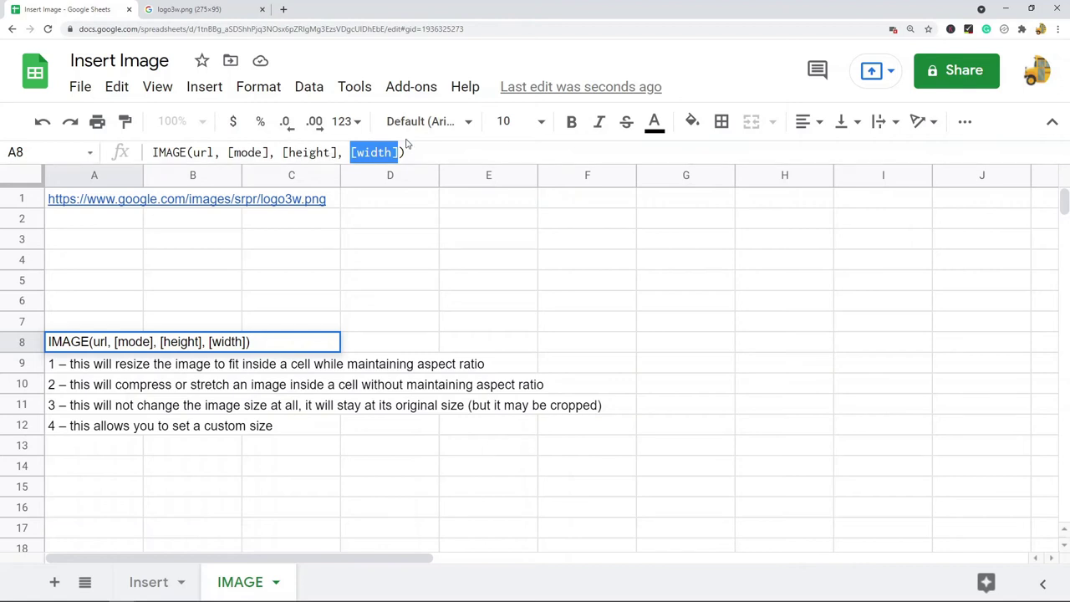
Enter =IMAGE(A1) in cell A3 so it shows the Google logo
{"action": "left_click", "coordinate": [113, 248]}
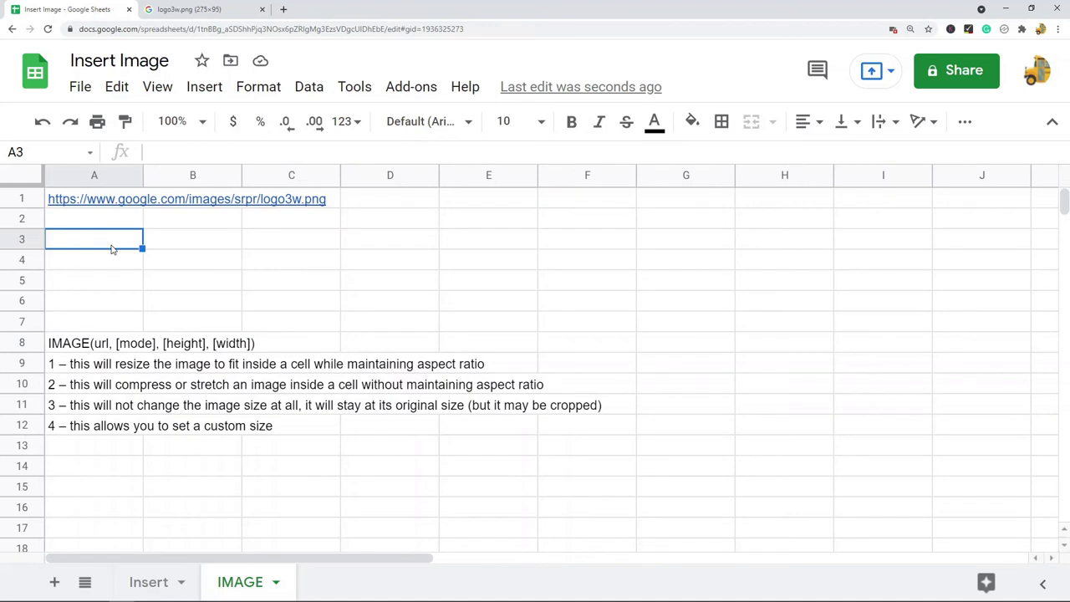
{"action": "type", "text": "=image("}
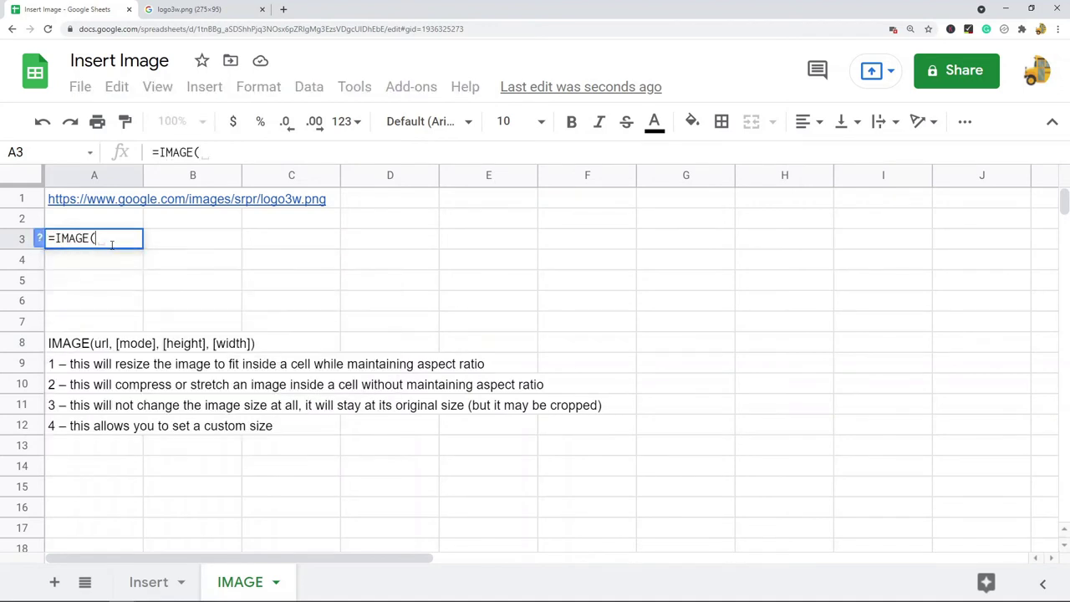
{"action": "left_click", "coordinate": [104, 203]}
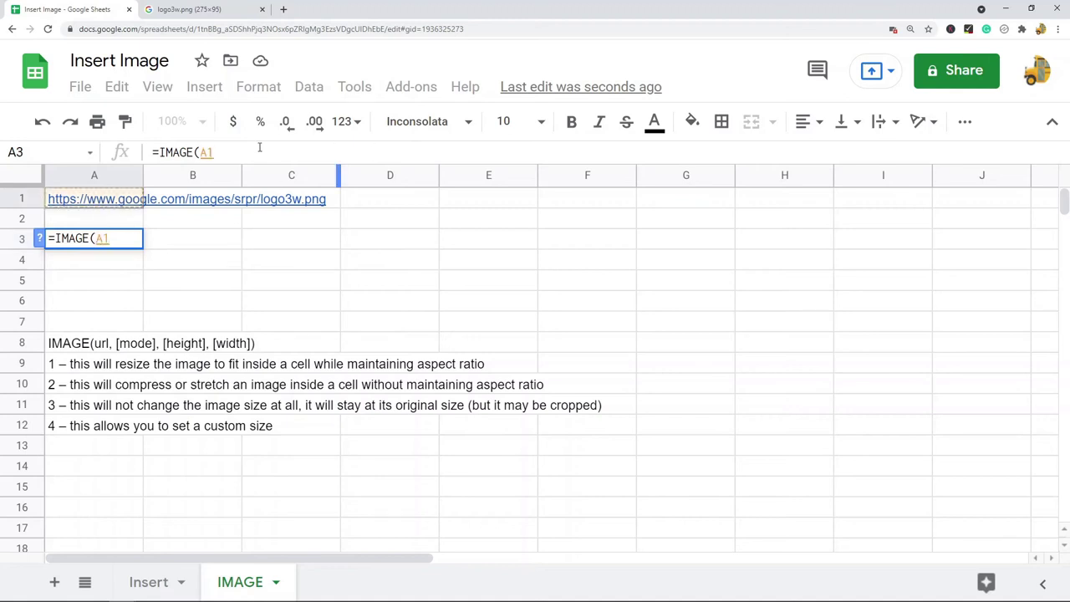
{"action": "left_click", "coordinate": [259, 147]}
{"action": "type", "text": ")"}
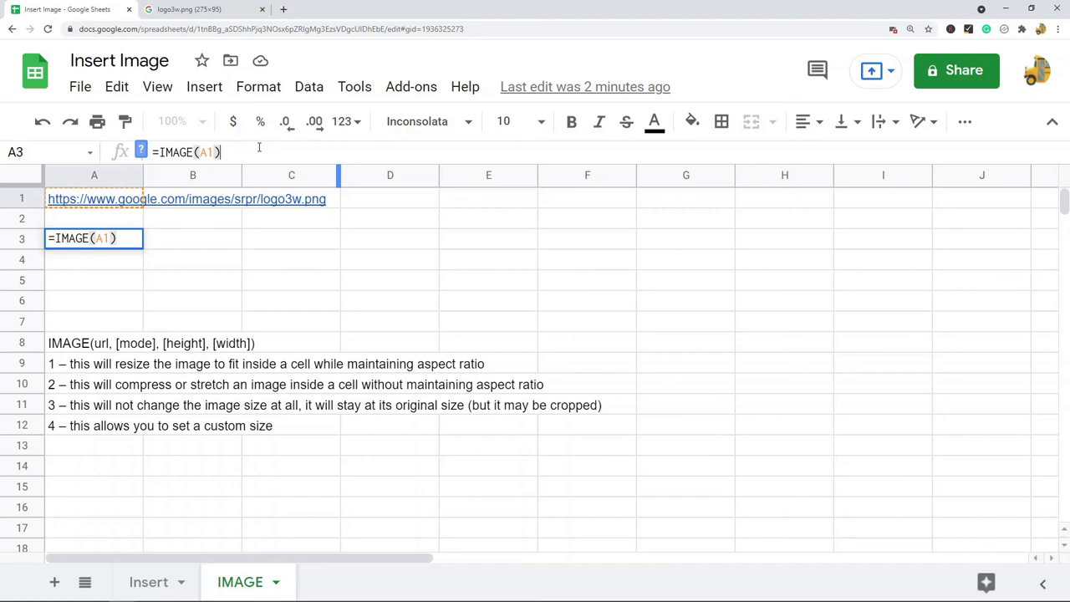
{"action": "key", "text": "Return"}
{"action": "left_click", "coordinate": [383, 321]}
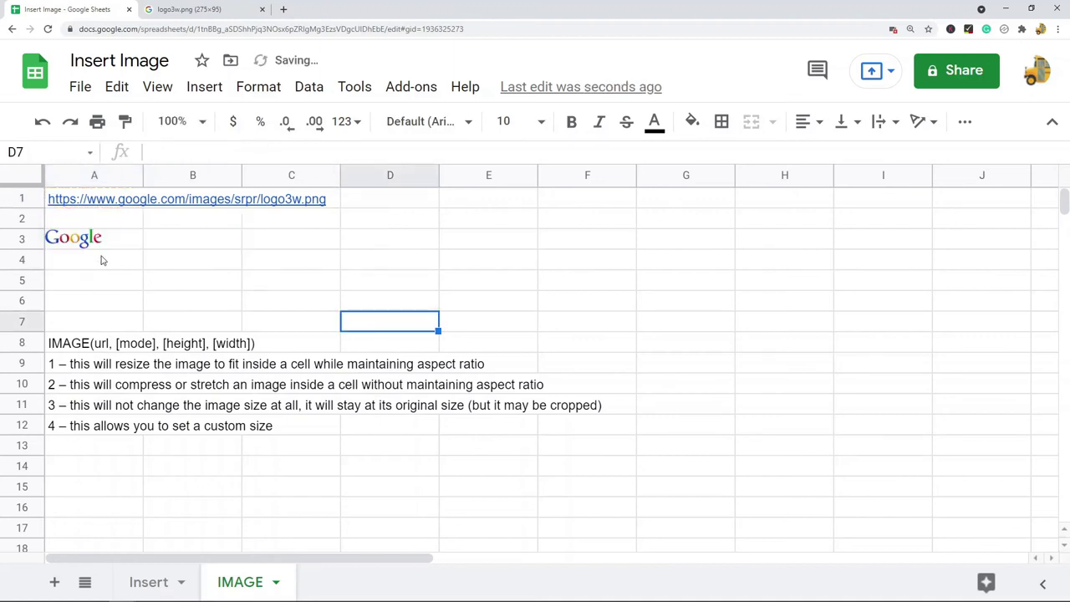
Add mode 1 to A3's formula, making it =IMAGE(A1,1)
{"action": "left_click", "coordinate": [107, 243]}
{"action": "left_click", "coordinate": [219, 152]}
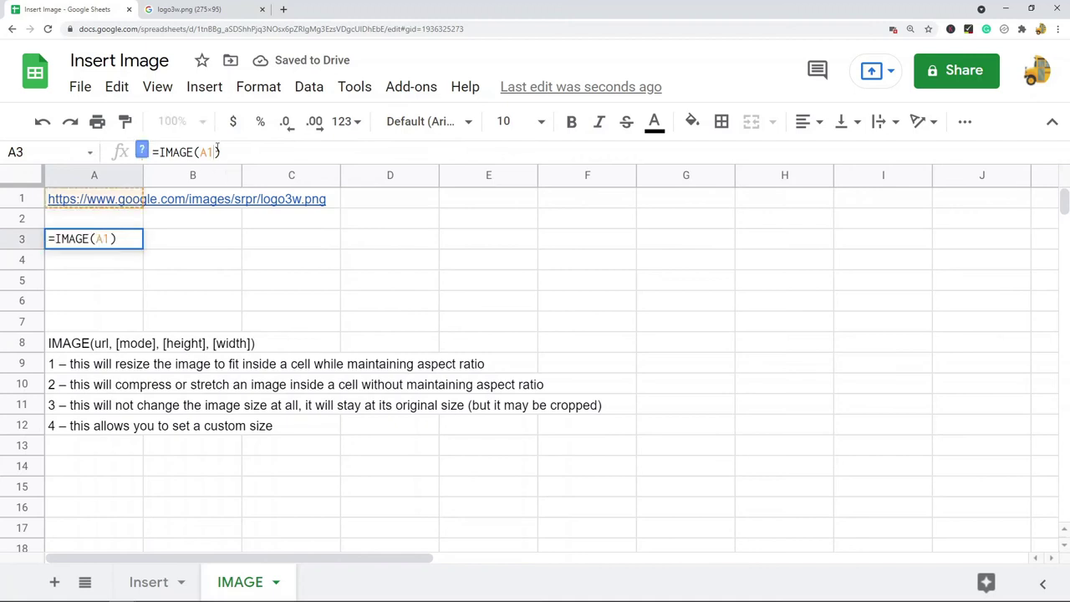
{"action": "type", "text": ",1"}
{"action": "key", "text": "Return"}
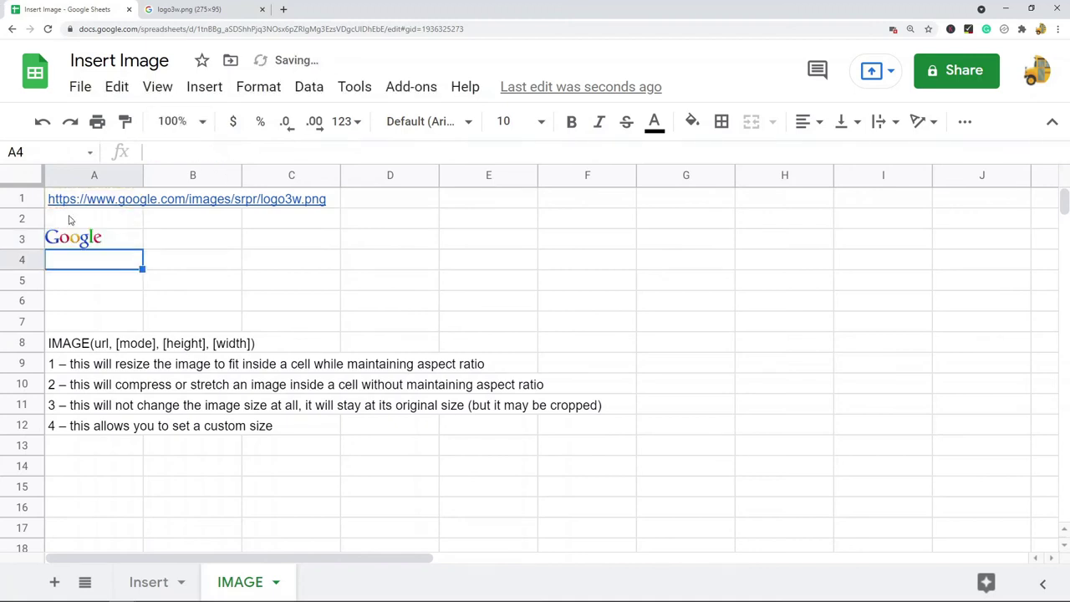
{"action": "left_click", "coordinate": [109, 241]}
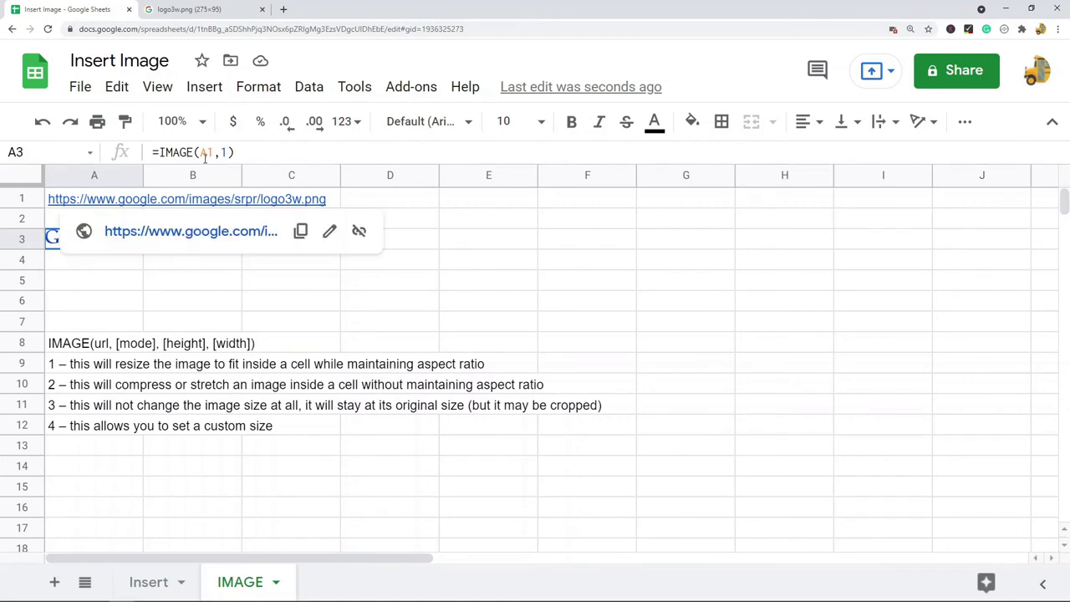
Replace A1 in the formula with the logo URL copied from A1, wrapped in quotes
{"action": "left_click", "coordinate": [117, 206]}
{"action": "left_click_drag", "start_coordinate": [459, 152], "coordinate": [153, 152]}
{"action": "key", "text": "ctrl+c"}
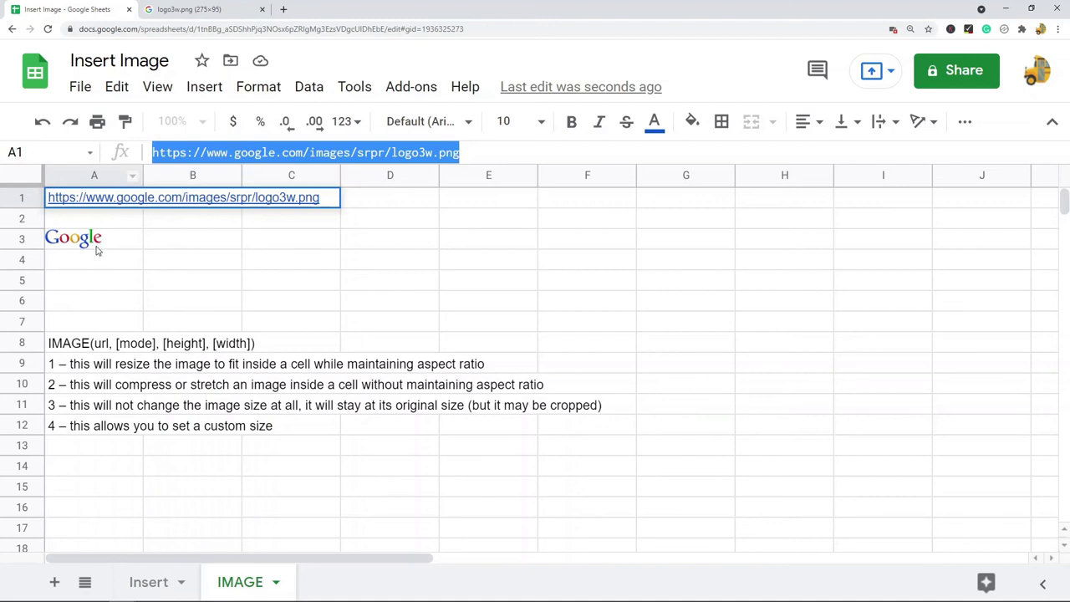
{"action": "left_click", "coordinate": [97, 247]}
{"action": "double_click", "coordinate": [206, 152]}
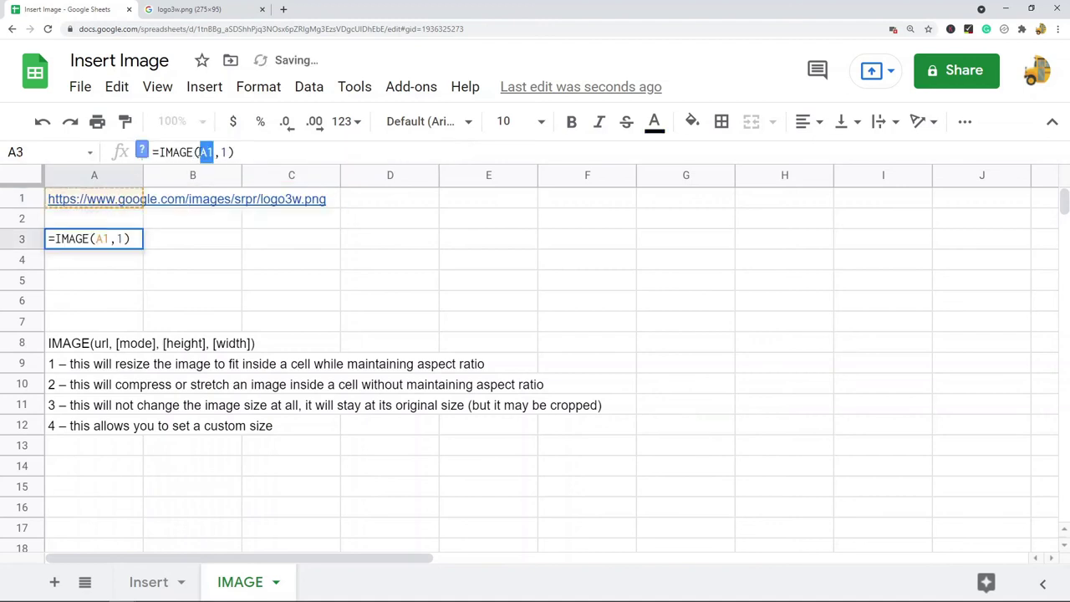
{"action": "type", "text": "\""}
{"action": "key", "text": "ctrl+v"}
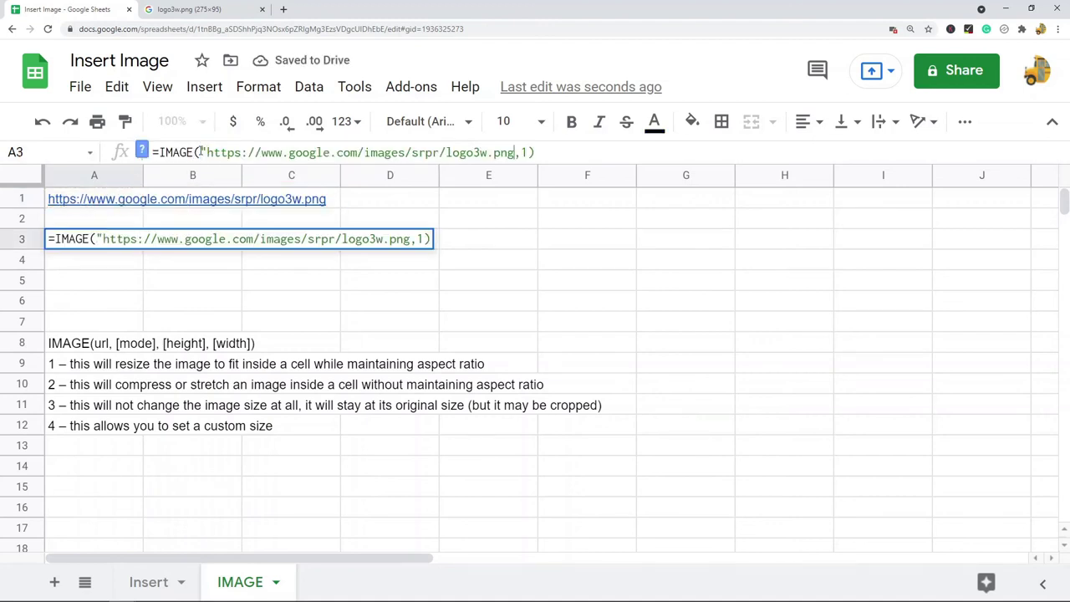
{"action": "type", "text": "\""}
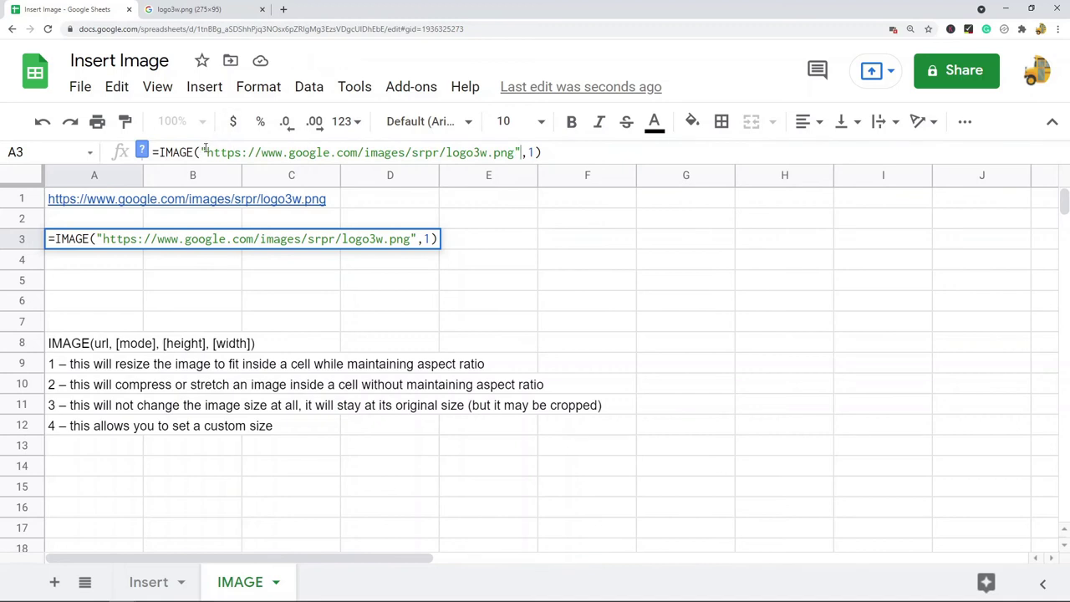
{"action": "left_click_drag", "start_coordinate": [200, 153], "coordinate": [205, 153]}
{"action": "left_click", "coordinate": [552, 152]}
{"action": "key", "text": "Return"}
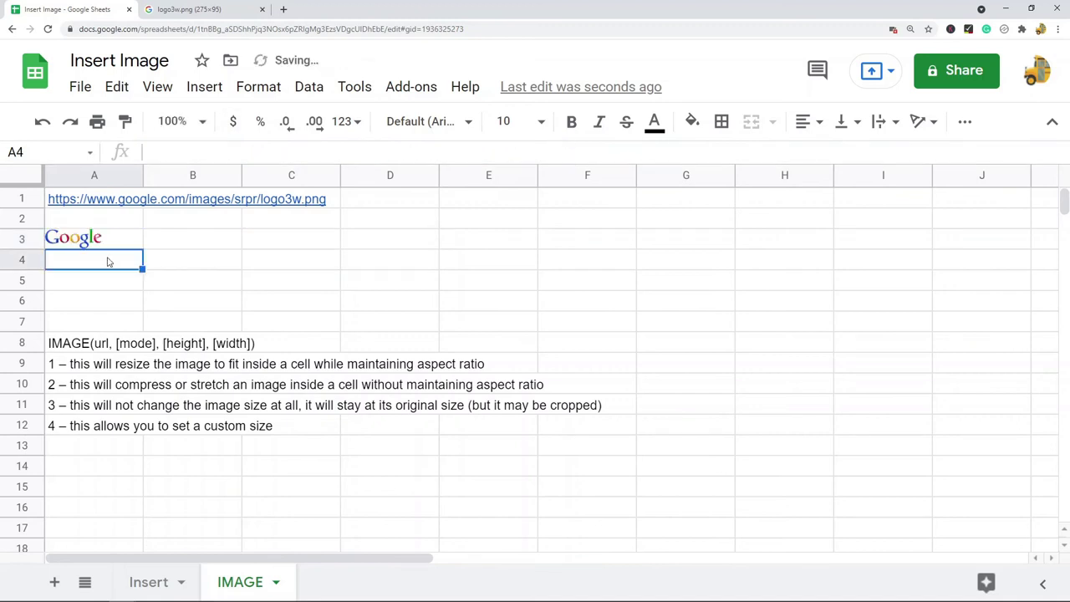
{"action": "left_click", "coordinate": [82, 244]}
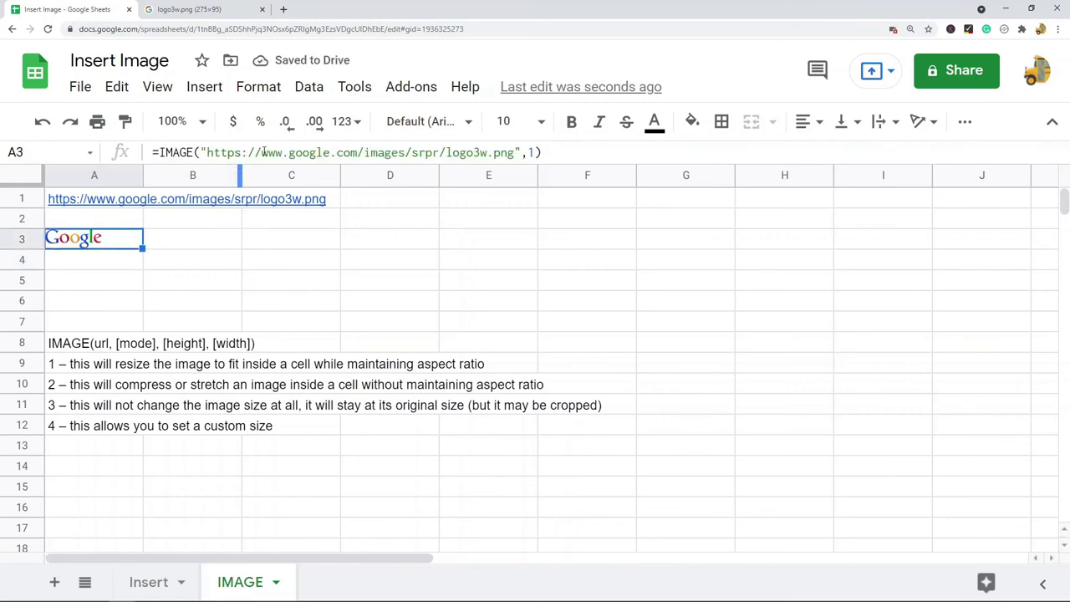
{"action": "left_click_drag", "start_coordinate": [259, 152], "coordinate": [204, 152]}
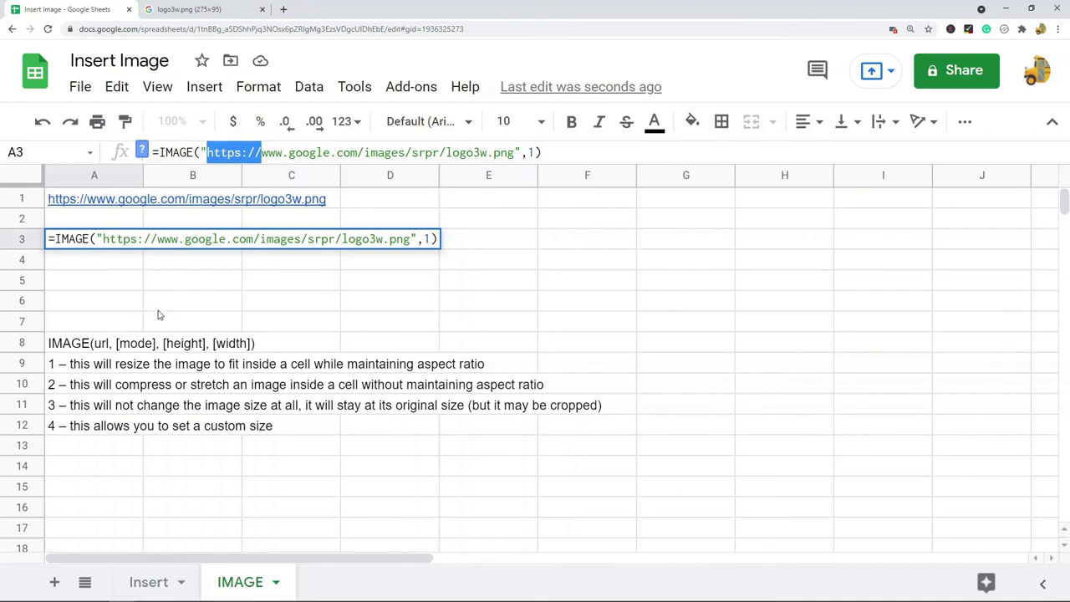
{"action": "left_click", "coordinate": [109, 297]}
{"action": "left_click", "coordinate": [83, 248]}
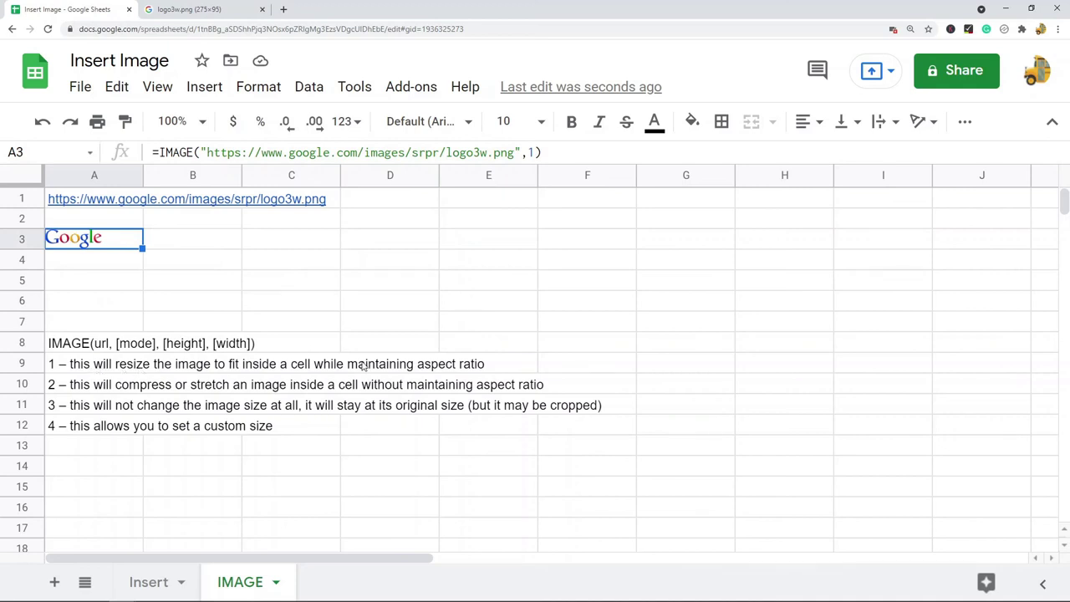
Change A3's mode argument from 1 to 2, stretching the logo across the cell
{"action": "left_click", "coordinate": [533, 152]}
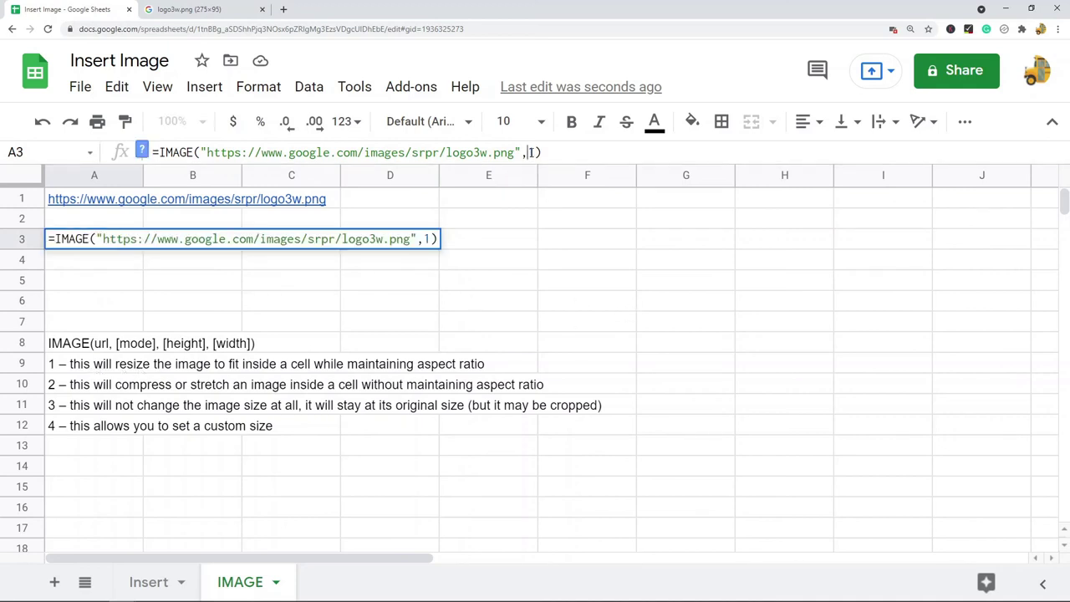
{"action": "double_click", "coordinate": [533, 152]}
{"action": "key", "text": "Return"}
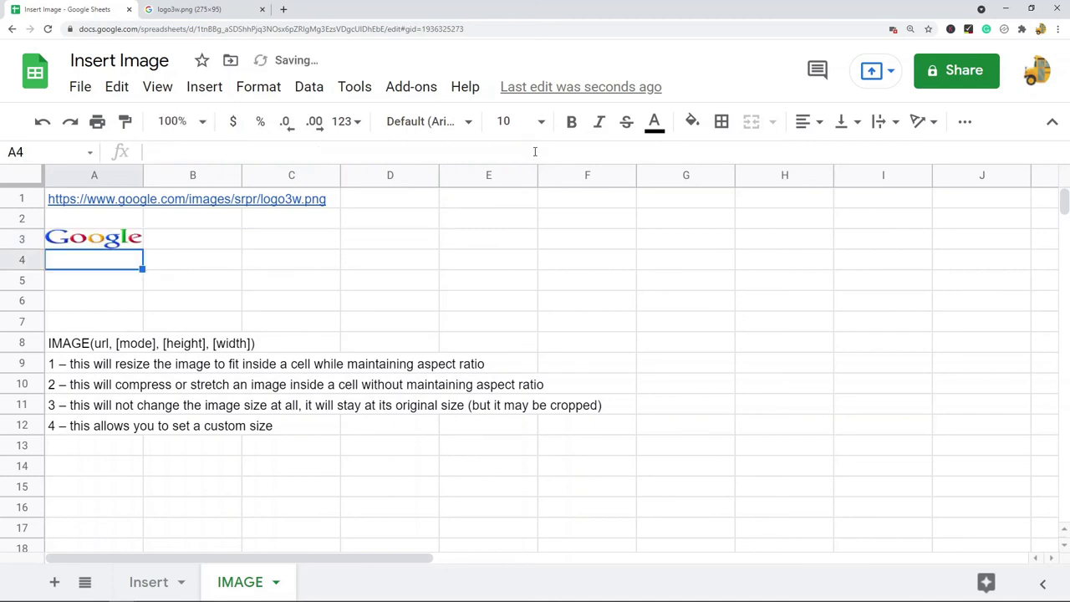
{"action": "left_click", "coordinate": [92, 241]}
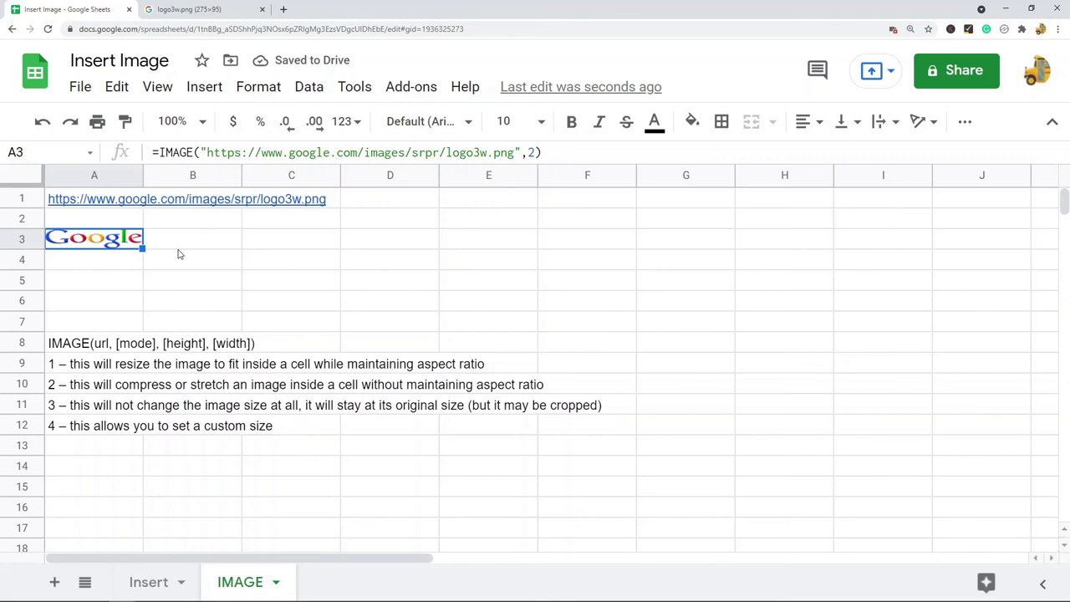
Change the mode argument to 3, leaving A3 blank
{"action": "double_click", "coordinate": [529, 152]}
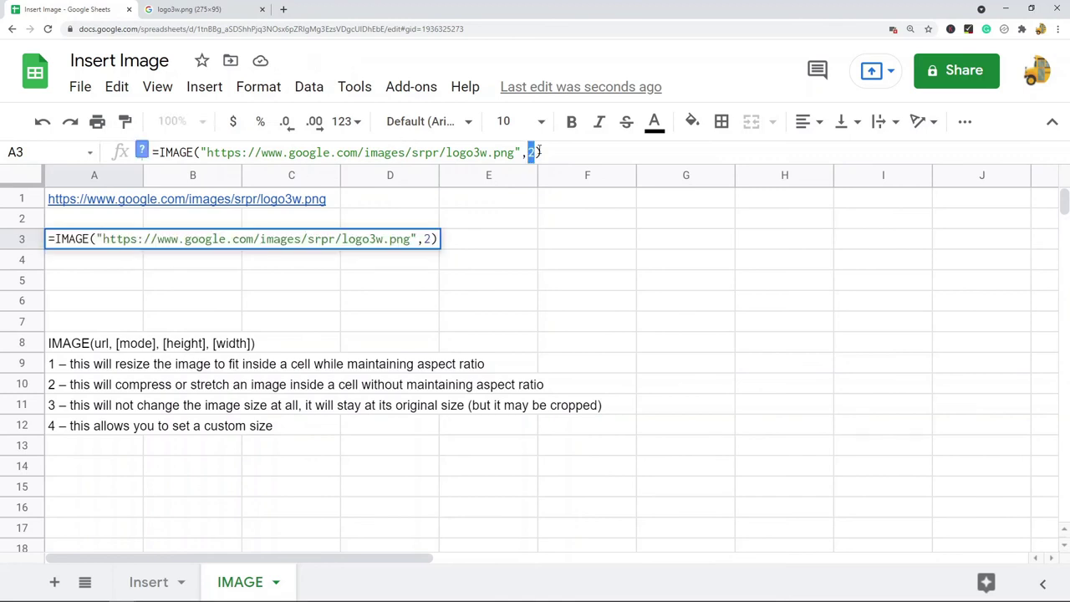
{"action": "type", "text": "3"}
{"action": "key", "text": "Return"}
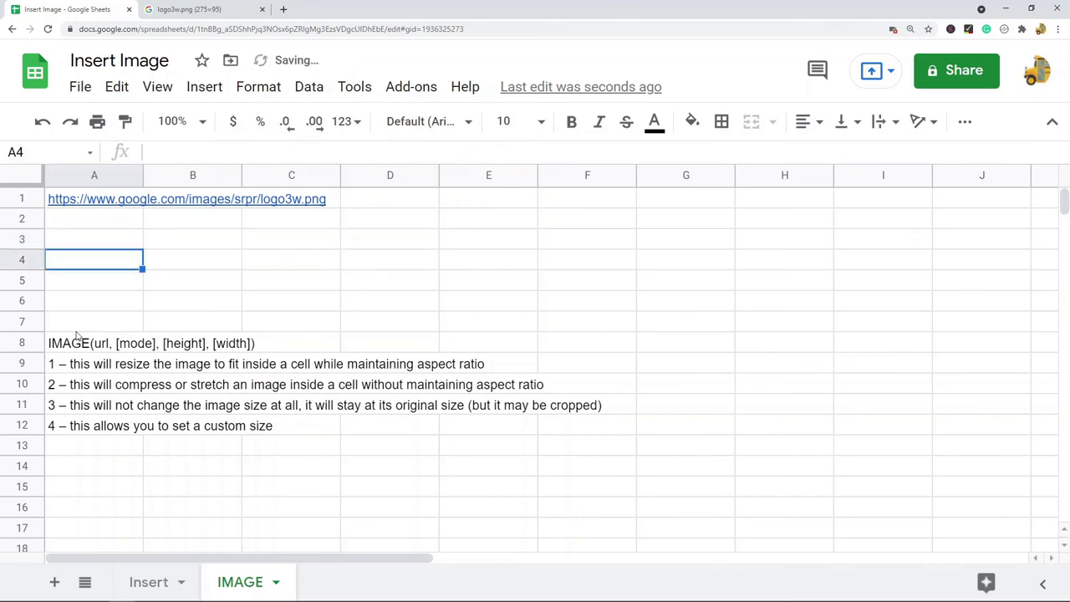
{"action": "left_click_drag", "start_coordinate": [32, 269], "coordinate": [36, 336]}
{"action": "left_click_drag", "start_coordinate": [144, 182], "coordinate": [315, 175]}
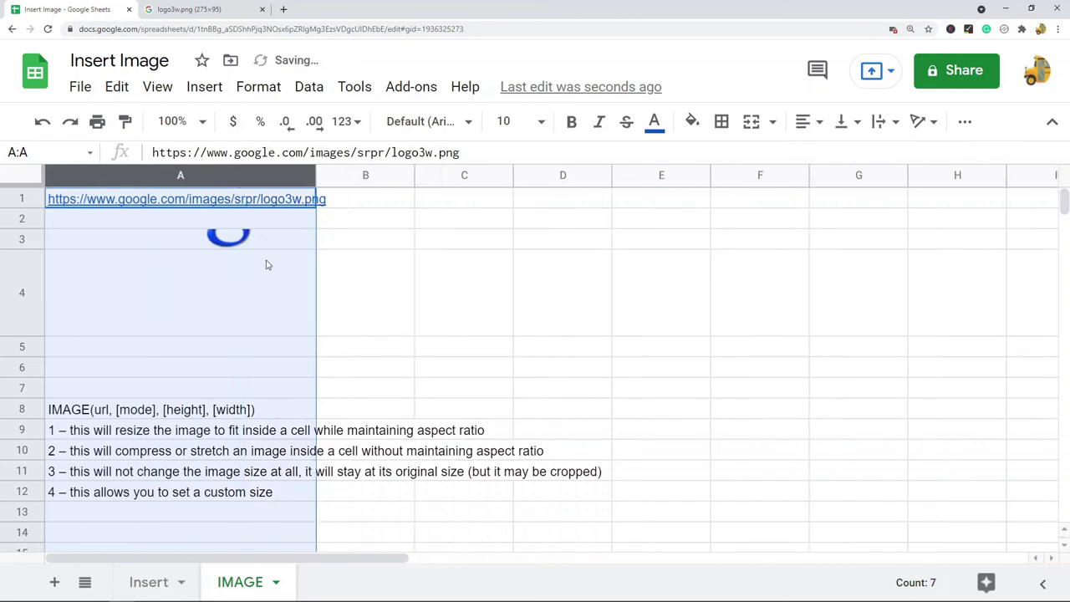
{"action": "left_click_drag", "start_coordinate": [34, 249], "coordinate": [50, 322]}
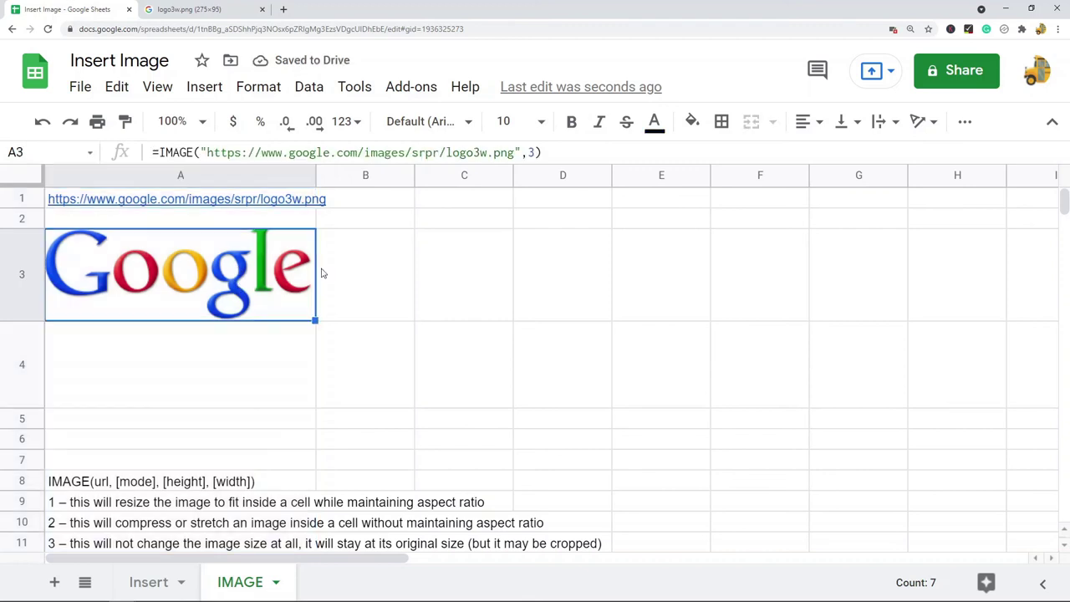
{"action": "left_click", "coordinate": [238, 289]}
{"action": "left_click", "coordinate": [435, 270]}
{"action": "key", "text": "ctrl+z"}
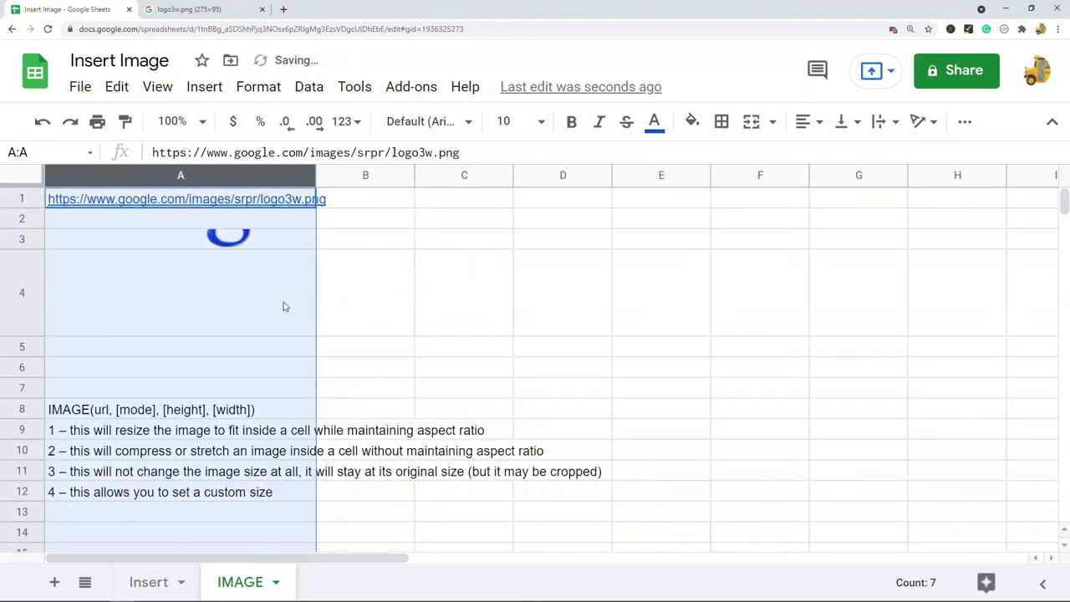
{"action": "key", "text": "ctrl+z"}
{"action": "key", "text": "ctrl+z"}
{"action": "key", "text": "ctrl+z"}
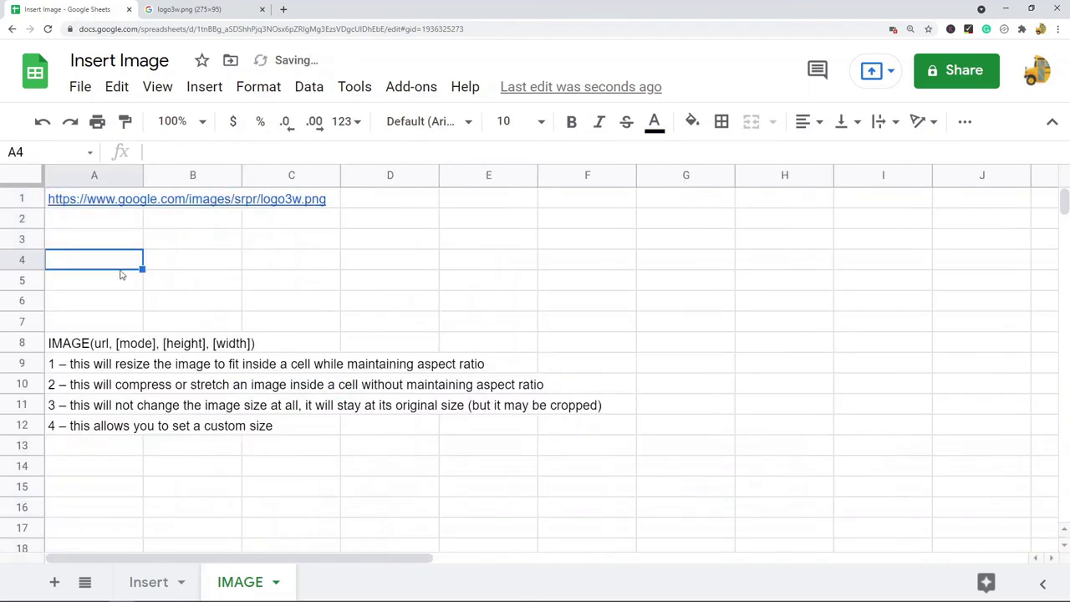
Set A3's formula to mode 4 with 75×75 size and drag row 3 taller
{"action": "left_click", "coordinate": [110, 247]}
{"action": "double_click", "coordinate": [530, 152]}
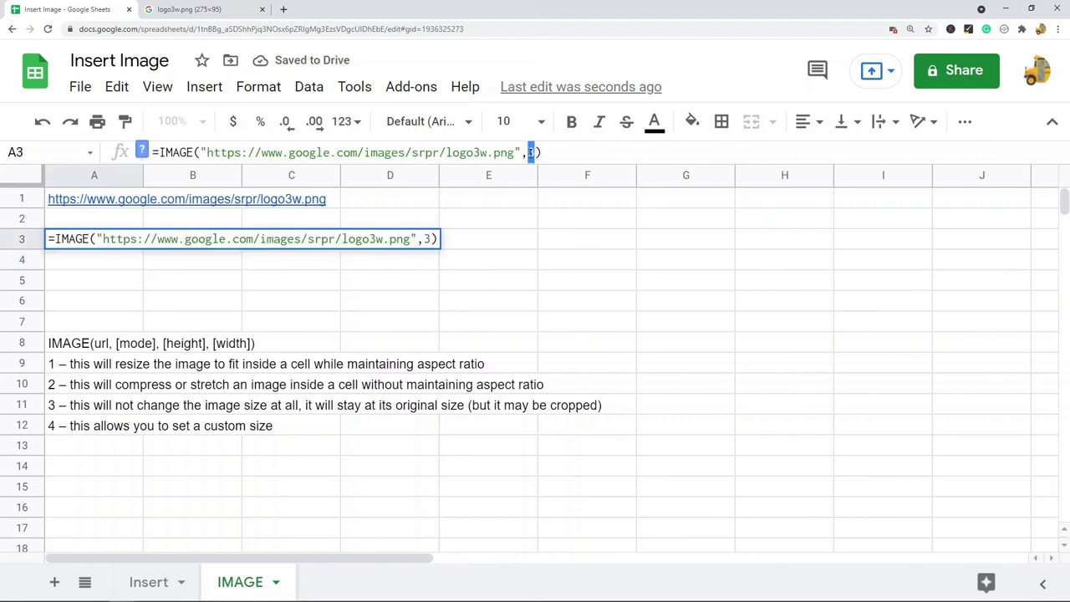
{"action": "type", "text": "4,7"}
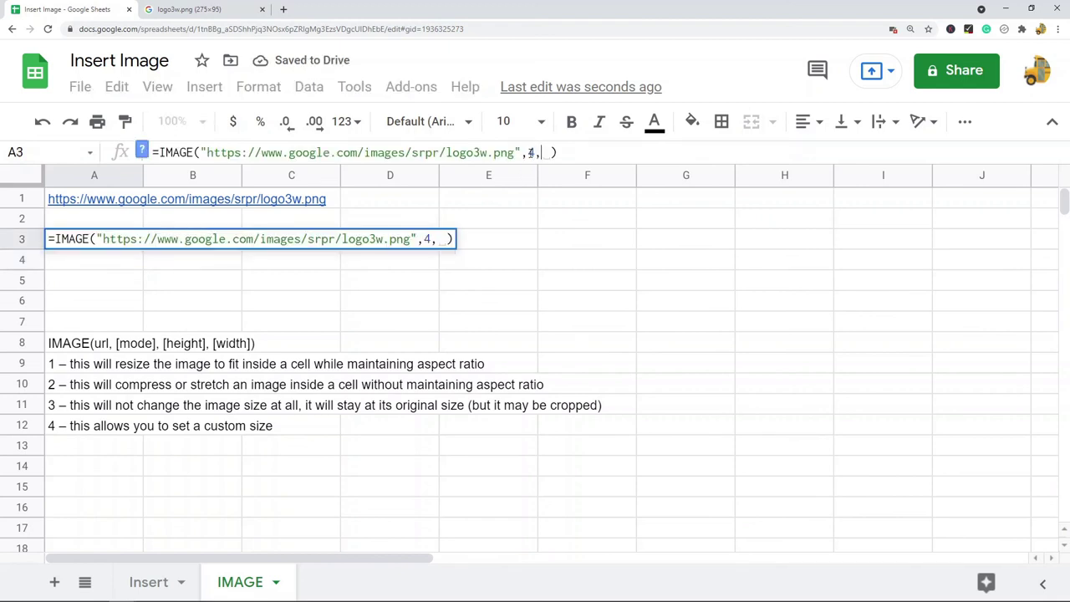
{"action": "type", "text": "5,75"}
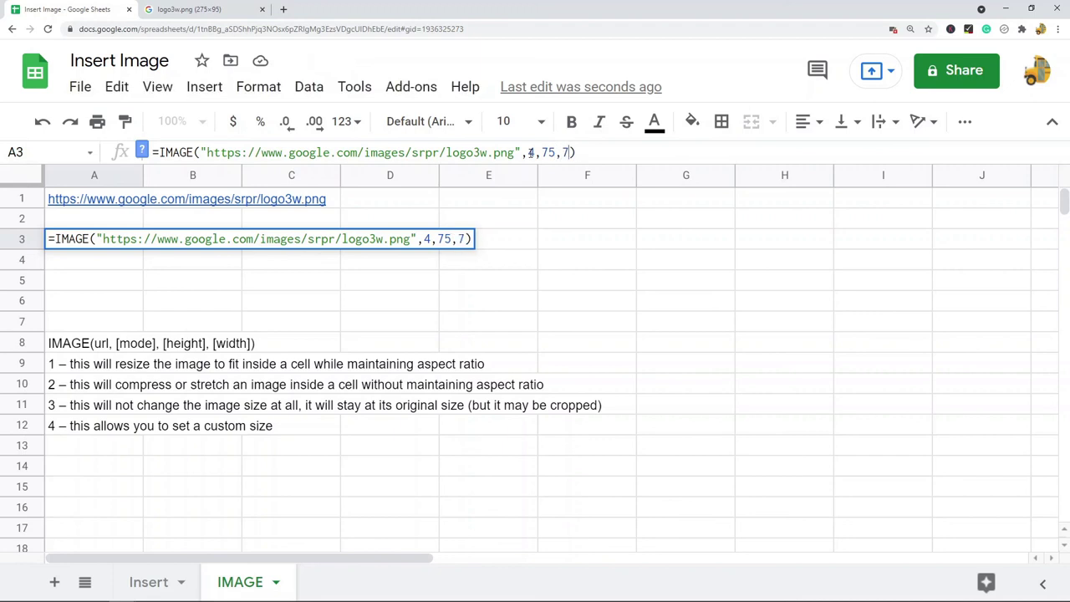
{"action": "key", "text": "Return"}
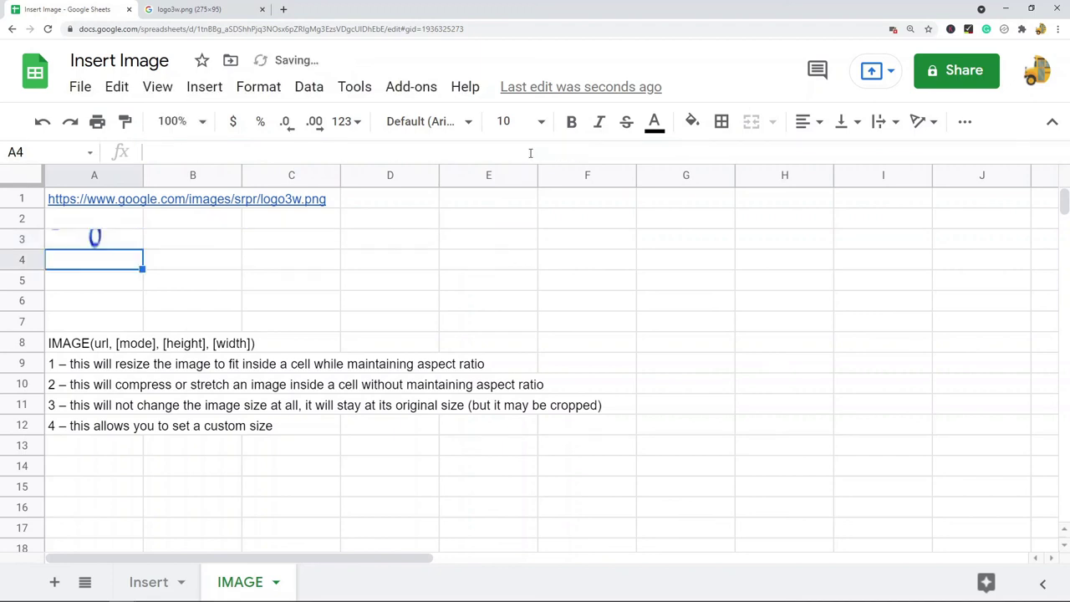
{"action": "left_click_drag", "start_coordinate": [15, 250], "coordinate": [15, 285]}
{"action": "left_click", "coordinate": [137, 262]}
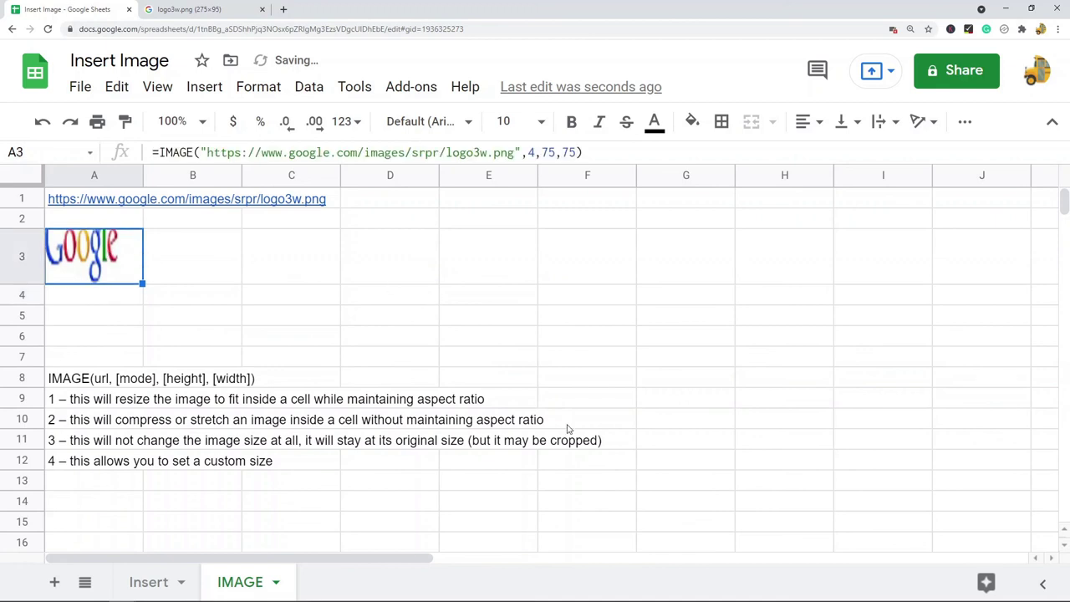